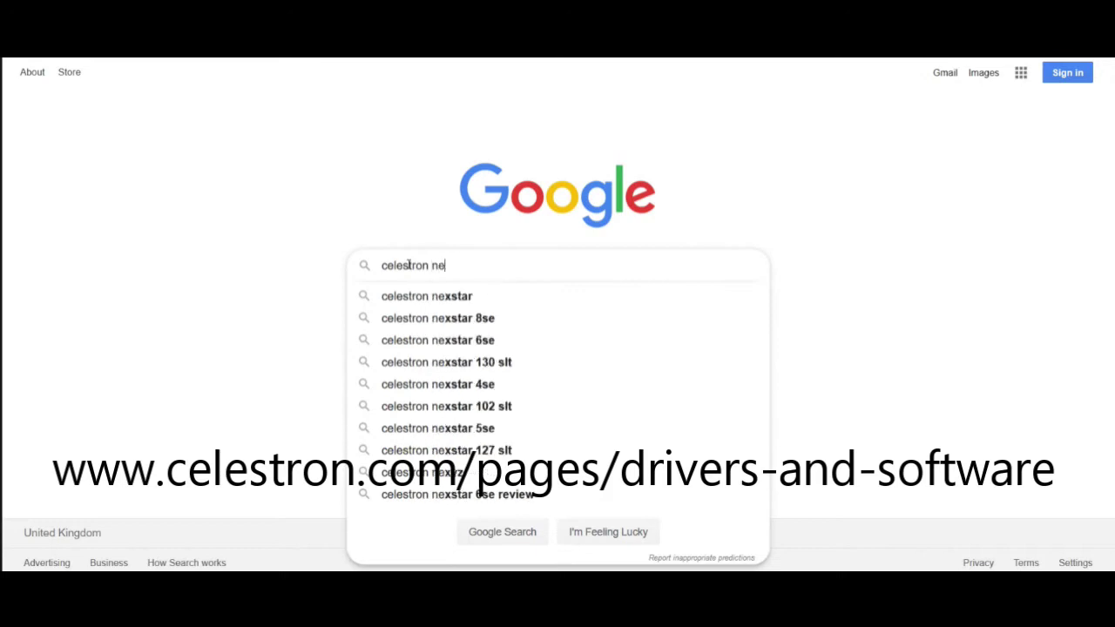
Search 'celestron nextstar firwire' and save CFM.zip from Celestron's Drivers and Software page.
{"action": "type", "text": "star firwire update"}
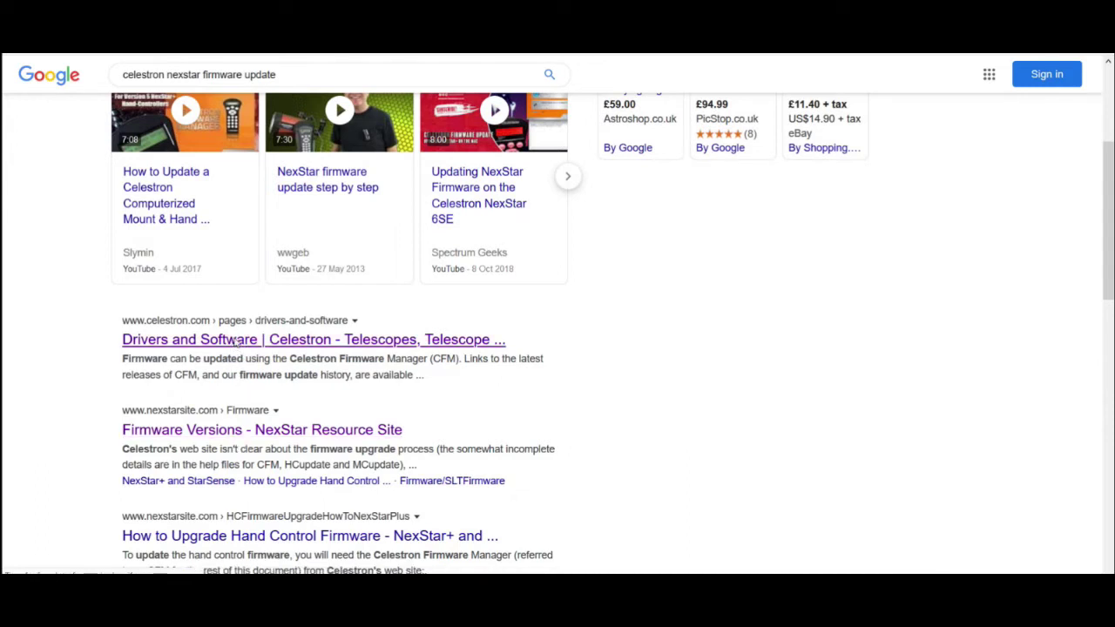
{"action": "left_click", "coordinate": [235, 340]}
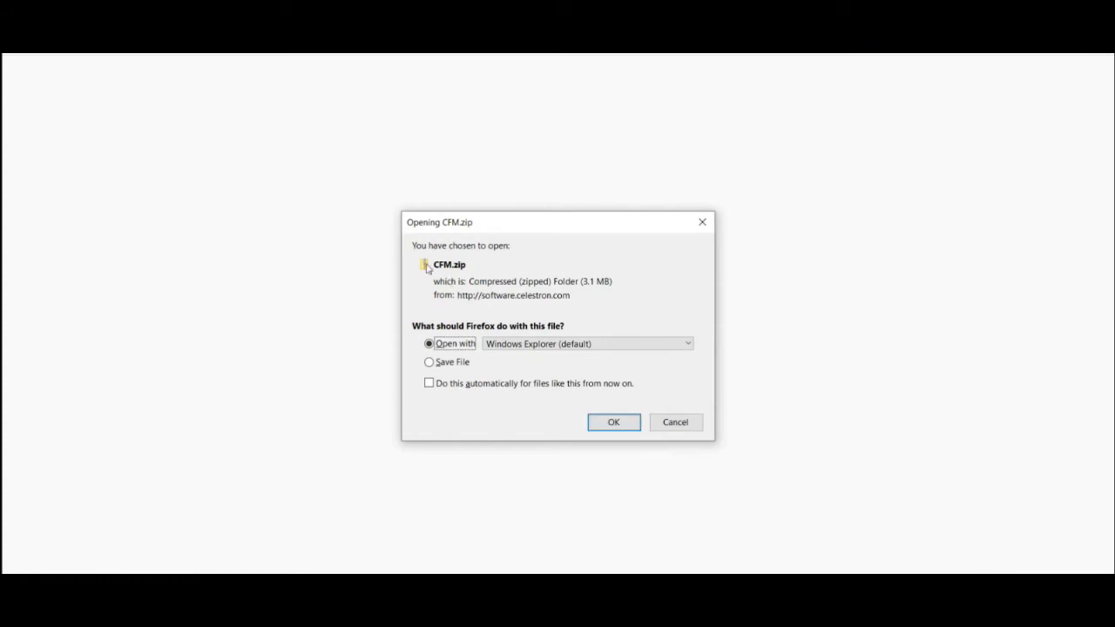
{"action": "left_click", "coordinate": [435, 367]}
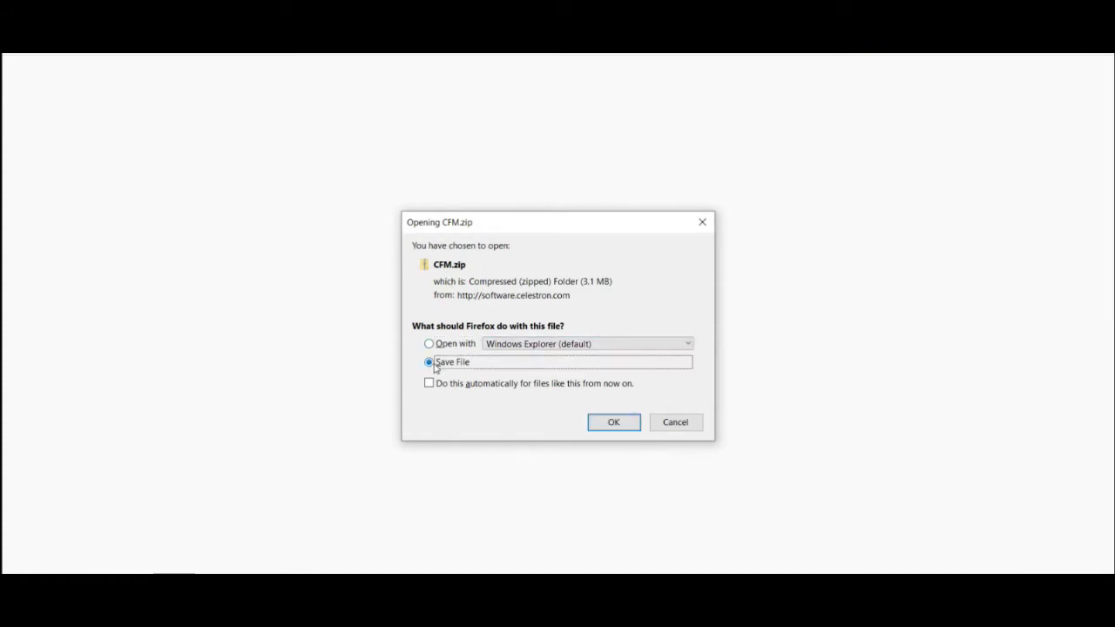
{"action": "left_click", "coordinate": [612, 423]}
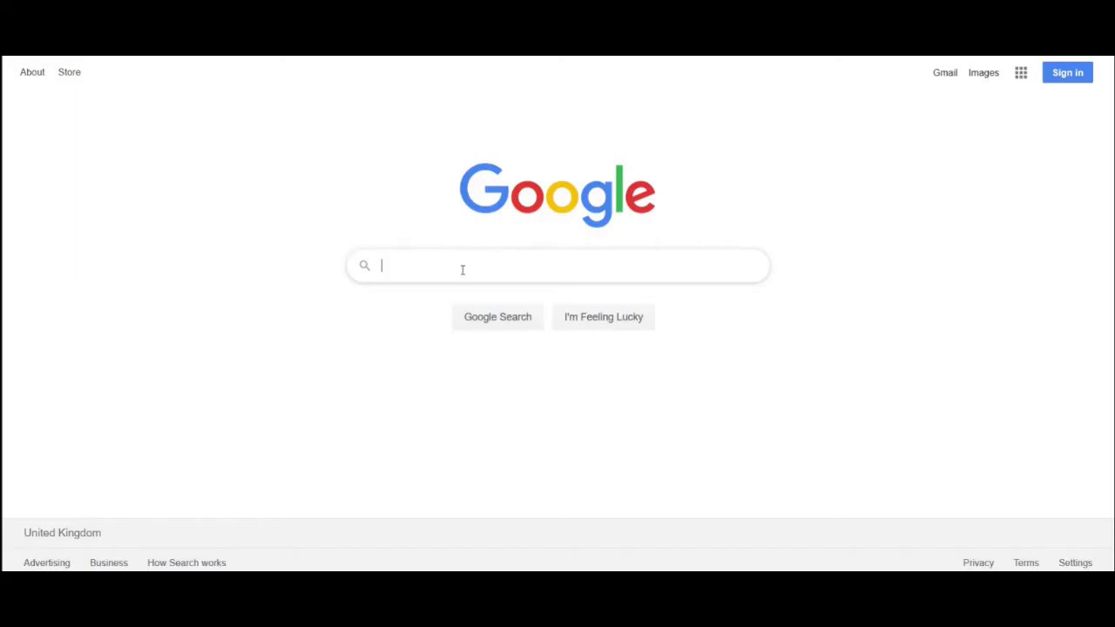
Search 'java script' and save JavaSetup8u241.exe from java.com's Windows download page.
{"action": "type", "text": "java scr"}
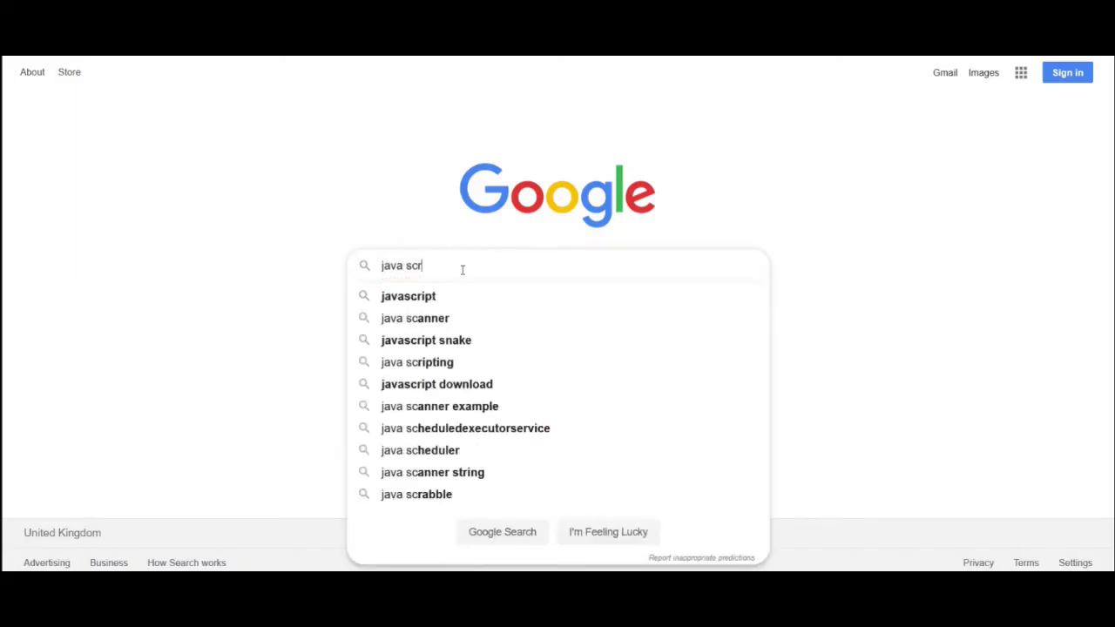
{"action": "type", "text": "ipt"}
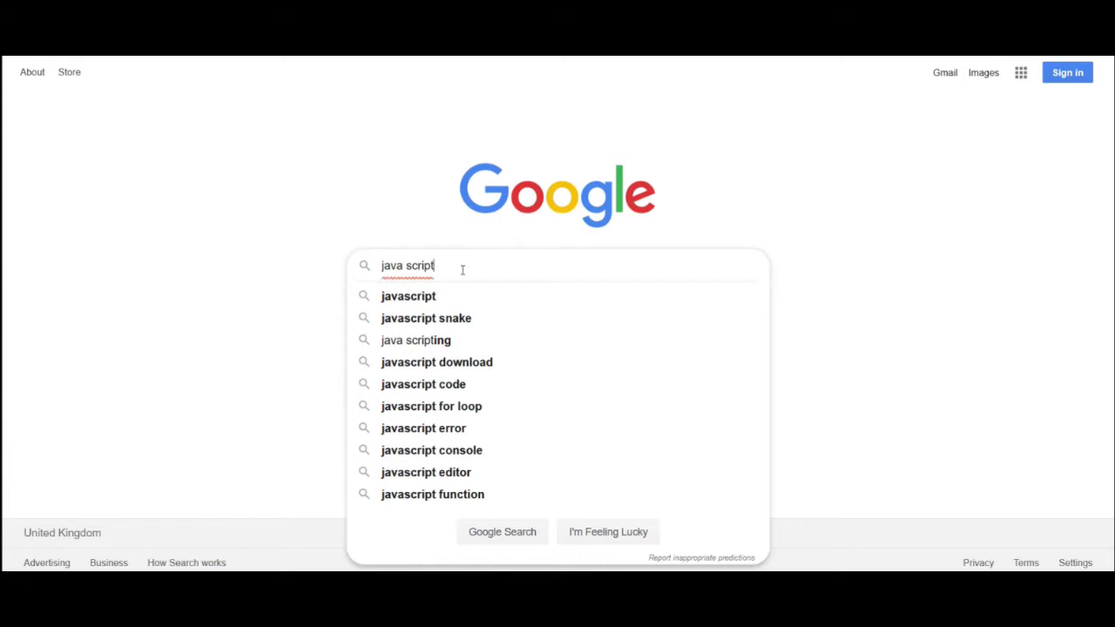
{"action": "left_click", "coordinate": [445, 365]}
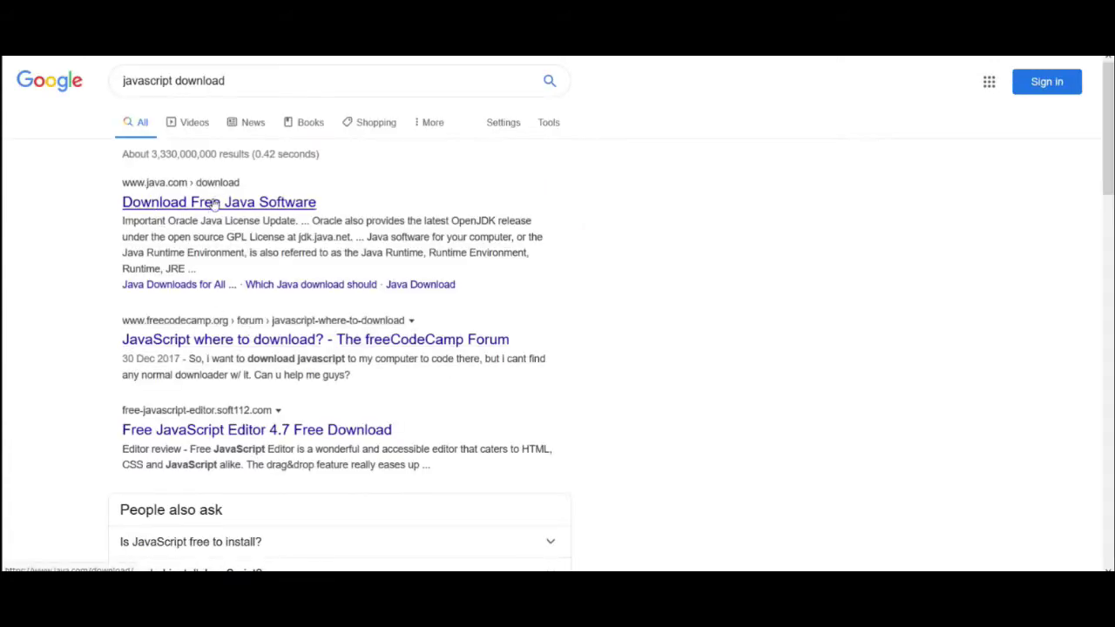
{"action": "left_click", "coordinate": [210, 203]}
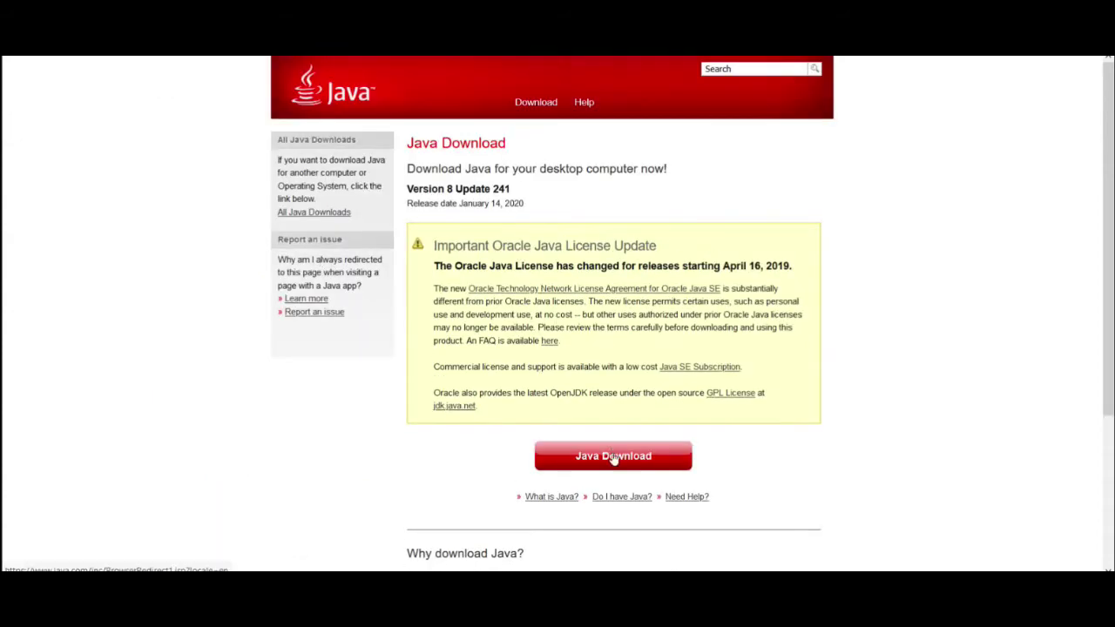
{"action": "left_click", "coordinate": [613, 459]}
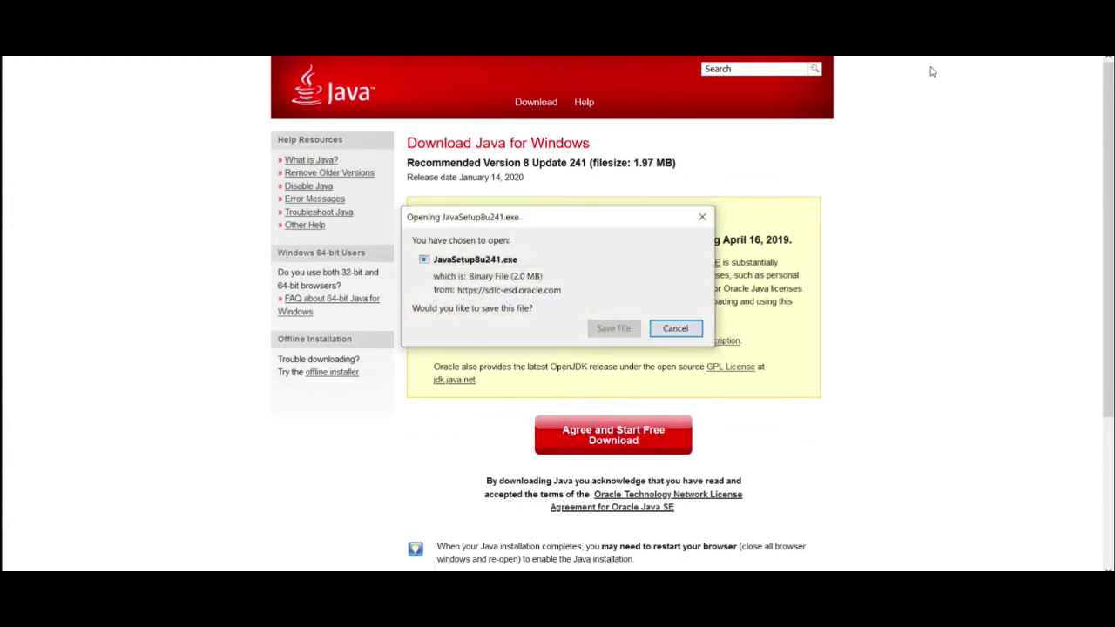
{"action": "left_click", "coordinate": [613, 328]}
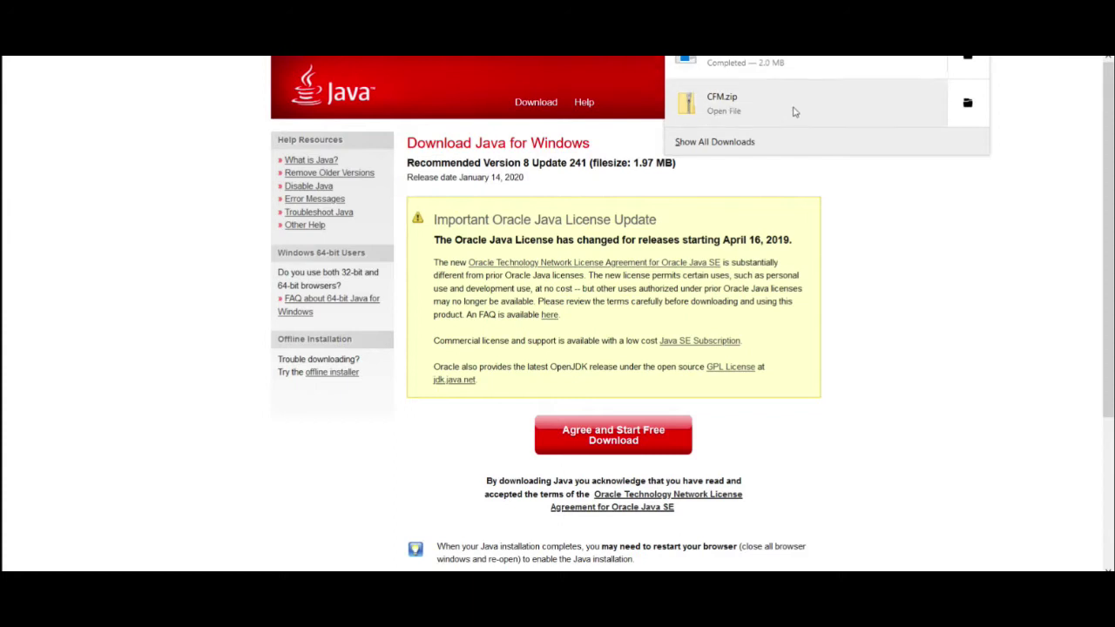
{"action": "left_click", "coordinate": [973, 61]}
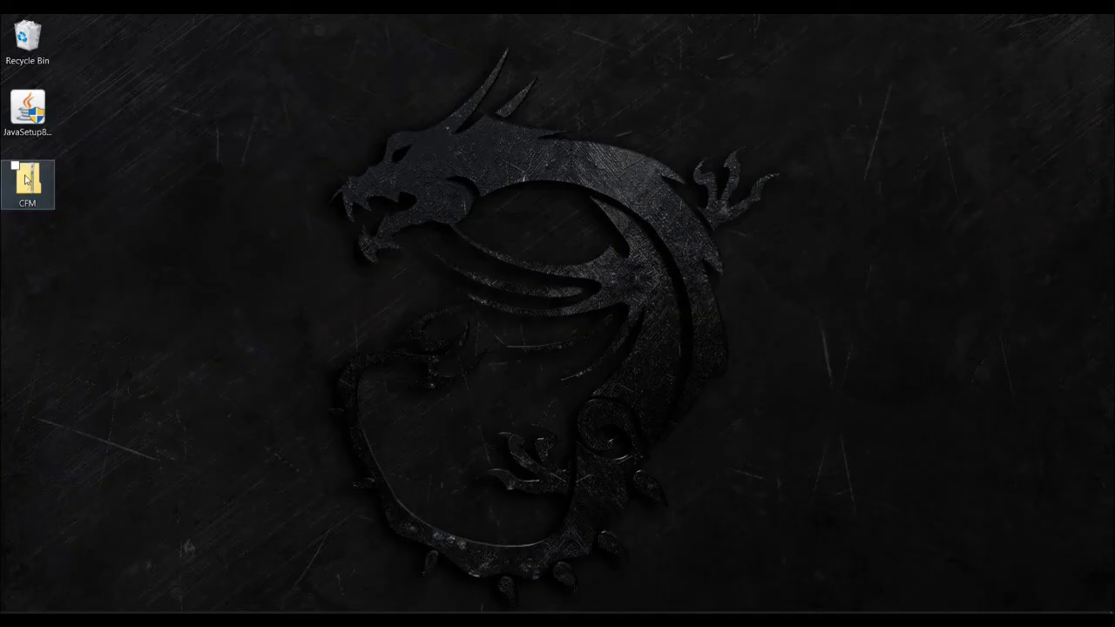
Extract all of CFM.zip into a new CFM folder on the desktop.
{"action": "double_click", "coordinate": [26, 180]}
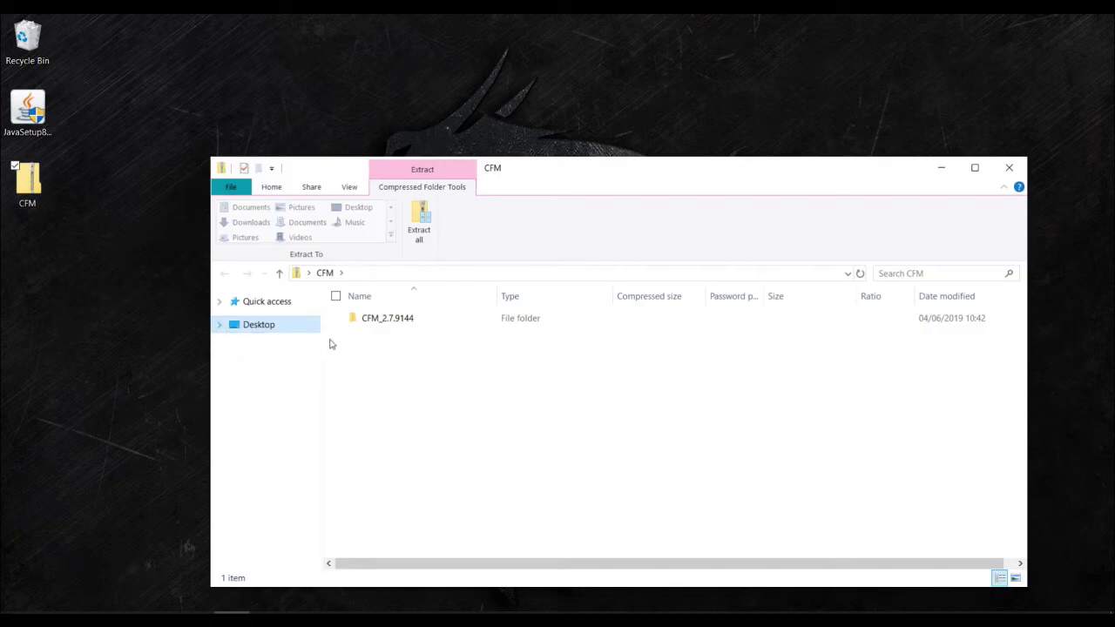
{"action": "left_click", "coordinate": [417, 223]}
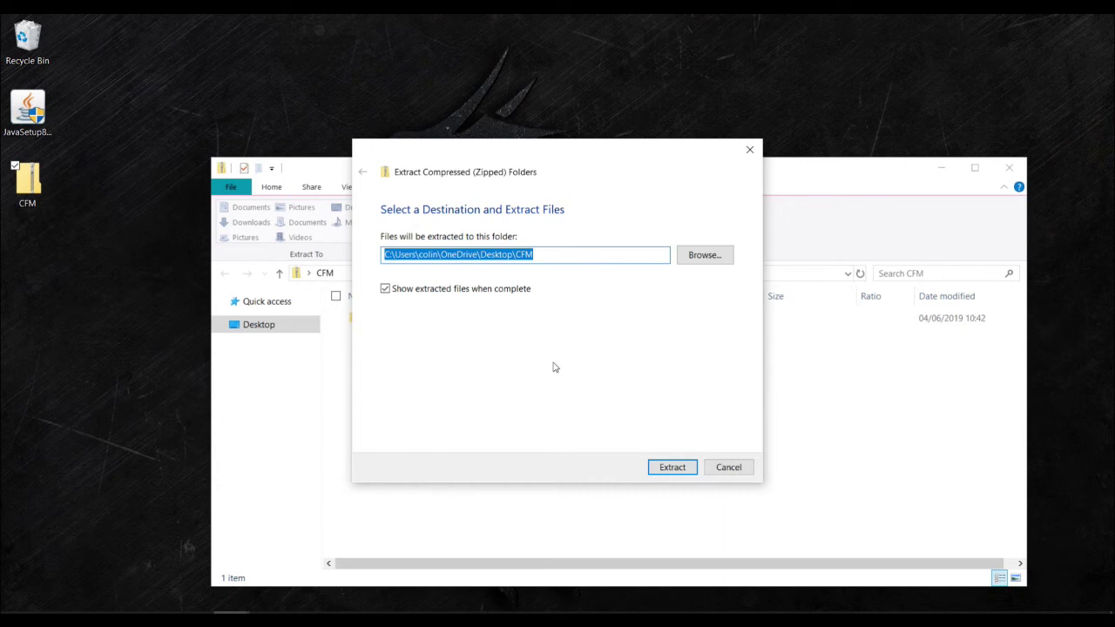
{"action": "left_click", "coordinate": [669, 467]}
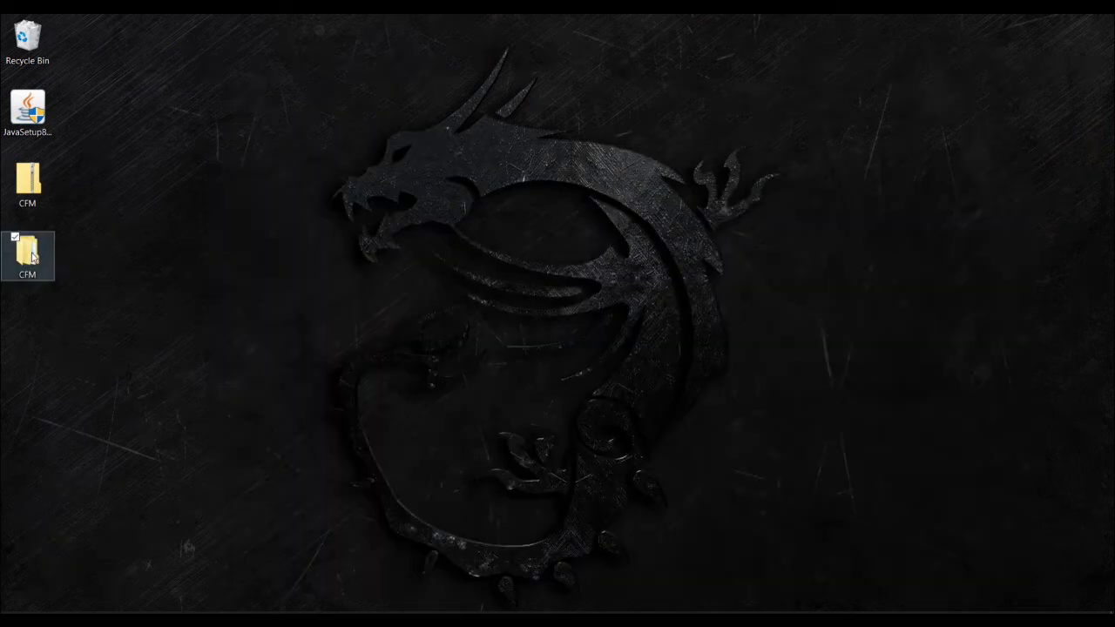
Try opening the CFM jar inside CFM_2.7.9144, then close BreeZip and the Explorer window.
{"action": "double_click", "coordinate": [29, 253]}
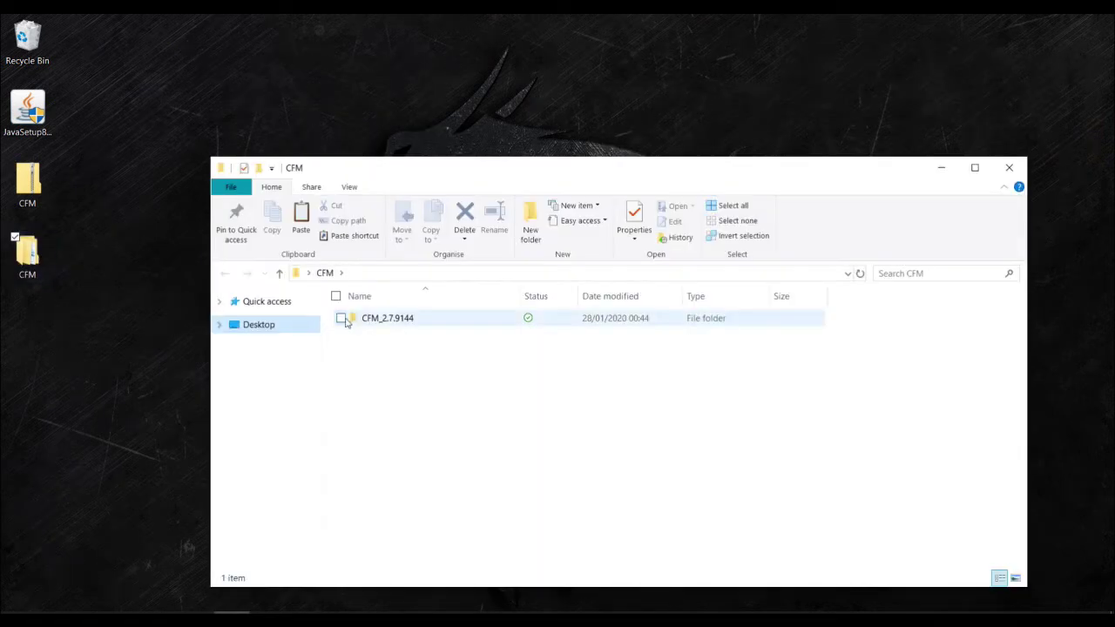
{"action": "double_click", "coordinate": [353, 319]}
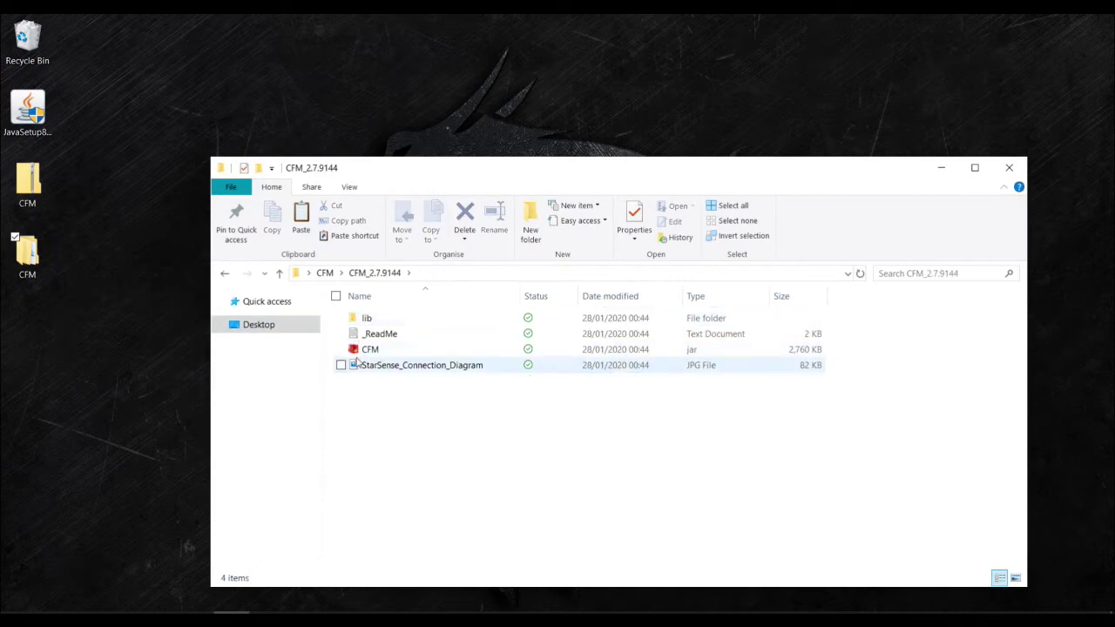
{"action": "left_click", "coordinate": [357, 353]}
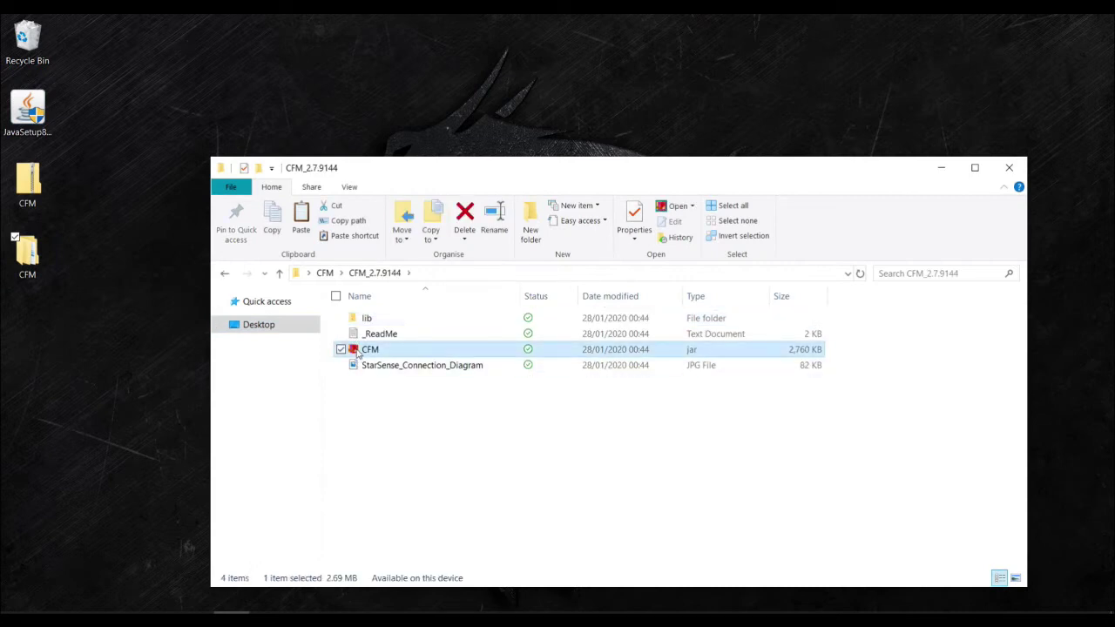
{"action": "double_click", "coordinate": [357, 351]}
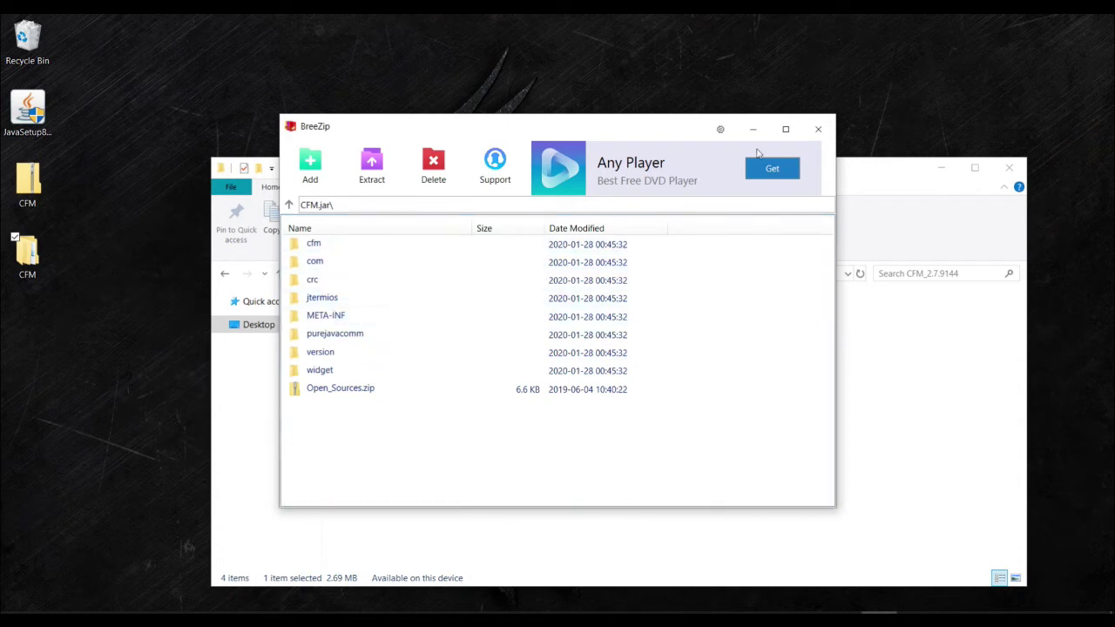
{"action": "left_click", "coordinate": [819, 130]}
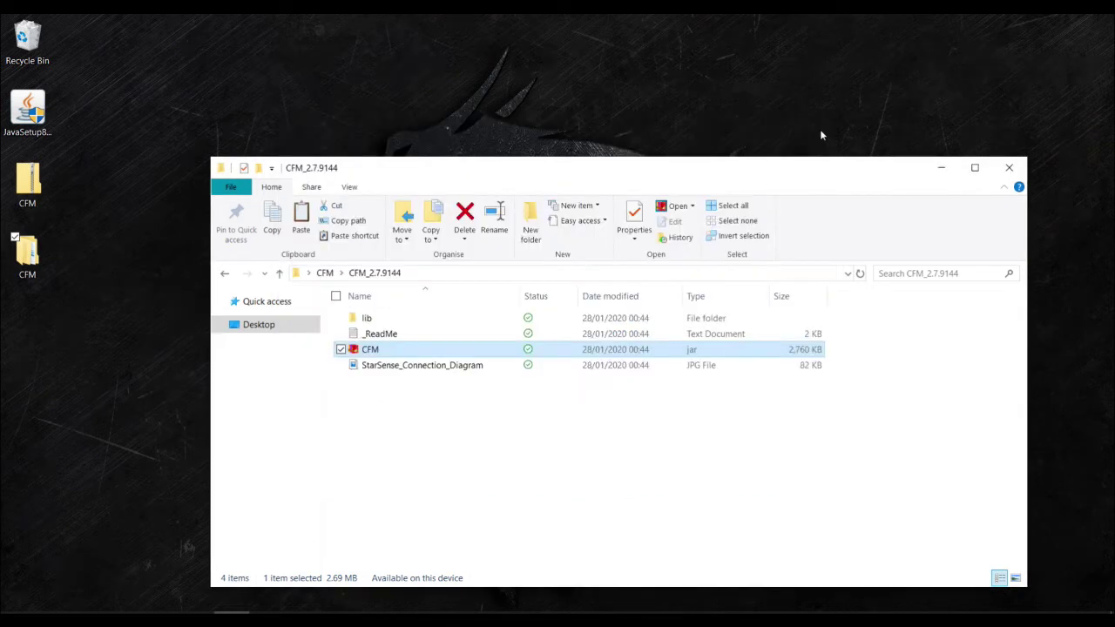
{"action": "left_click", "coordinate": [1009, 169]}
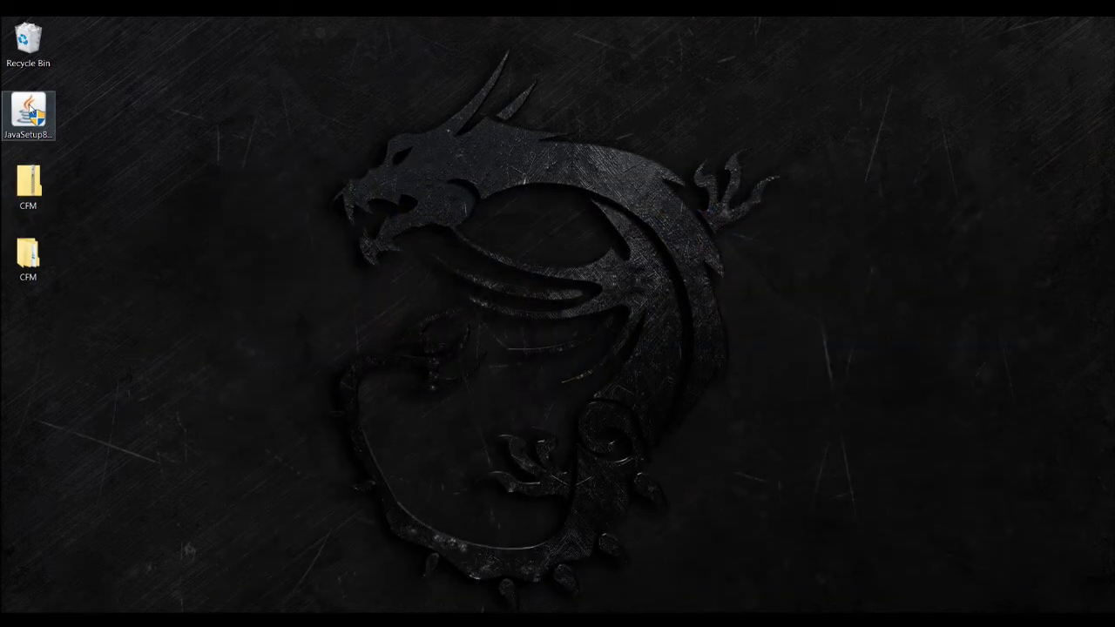
Run JavaSetup8u241.exe, install Java to completion and close the installer.
{"action": "double_click", "coordinate": [29, 111]}
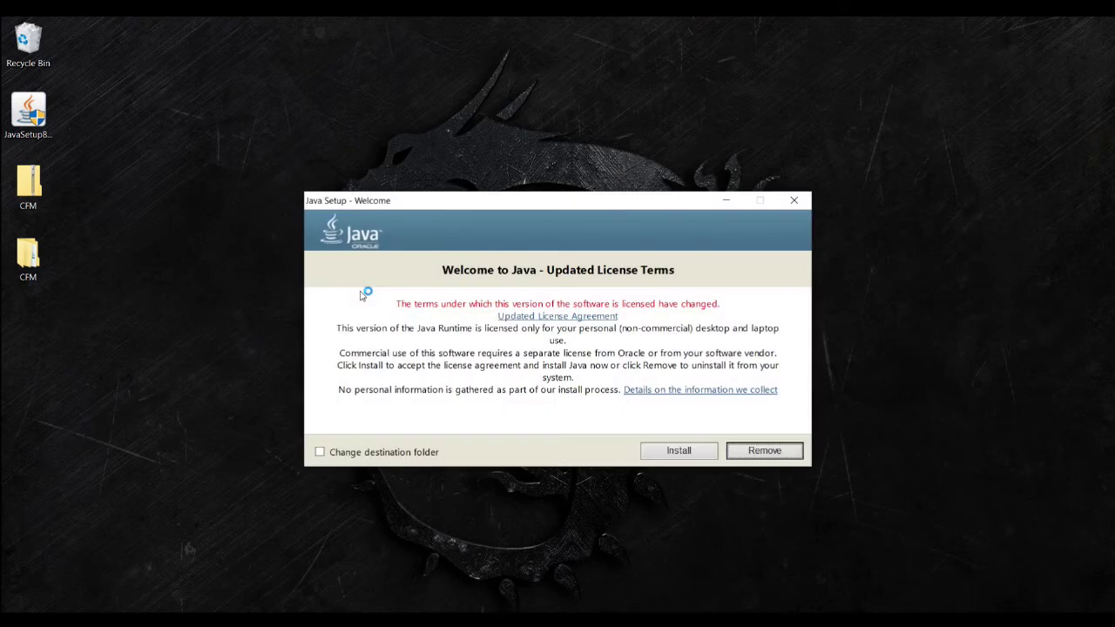
{"action": "left_click", "coordinate": [672, 452]}
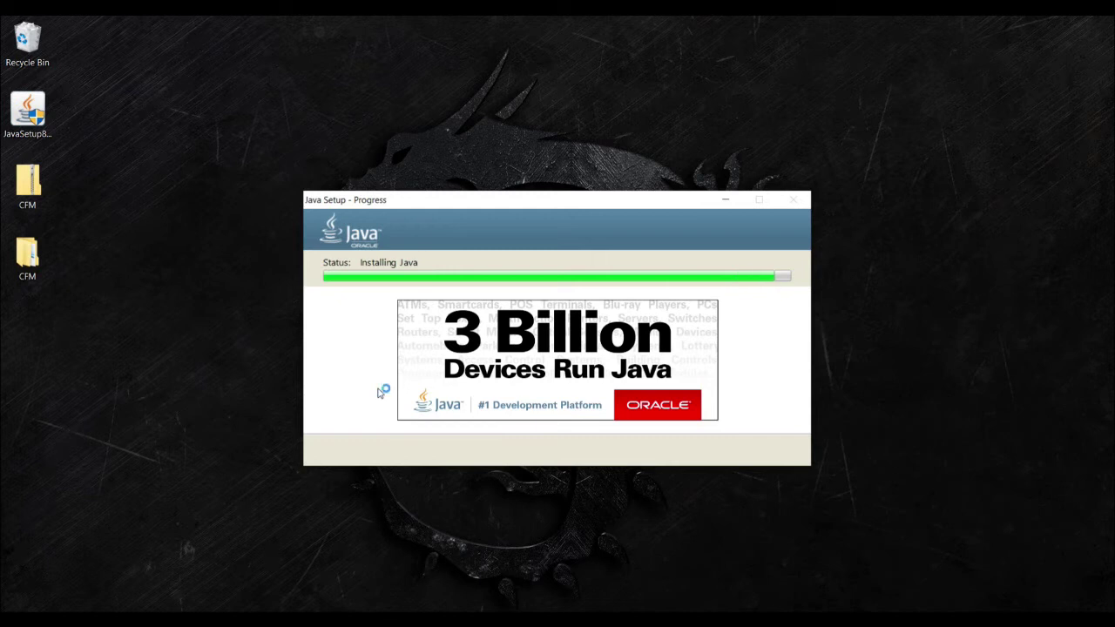
{"action": "left_click", "coordinate": [767, 456]}
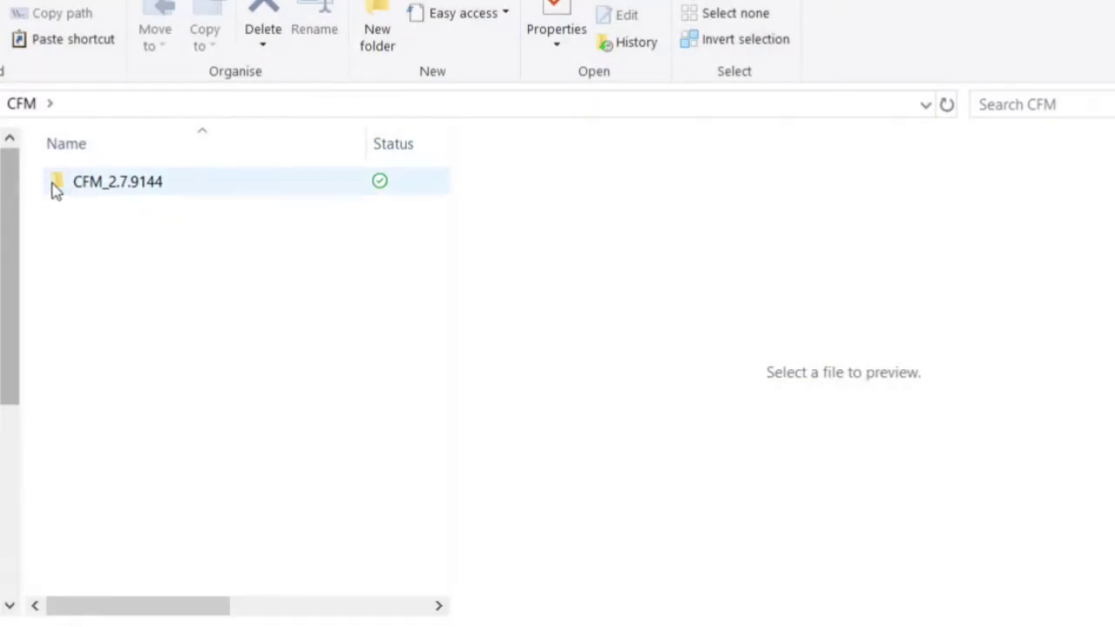
Open the CFM jar with Java(TM) Platform SE binary and dismiss the Unexpected Termination error.
{"action": "left_click", "coordinate": [58, 189]}
{"action": "double_click", "coordinate": [58, 188]}
{"action": "left_click", "coordinate": [71, 243]}
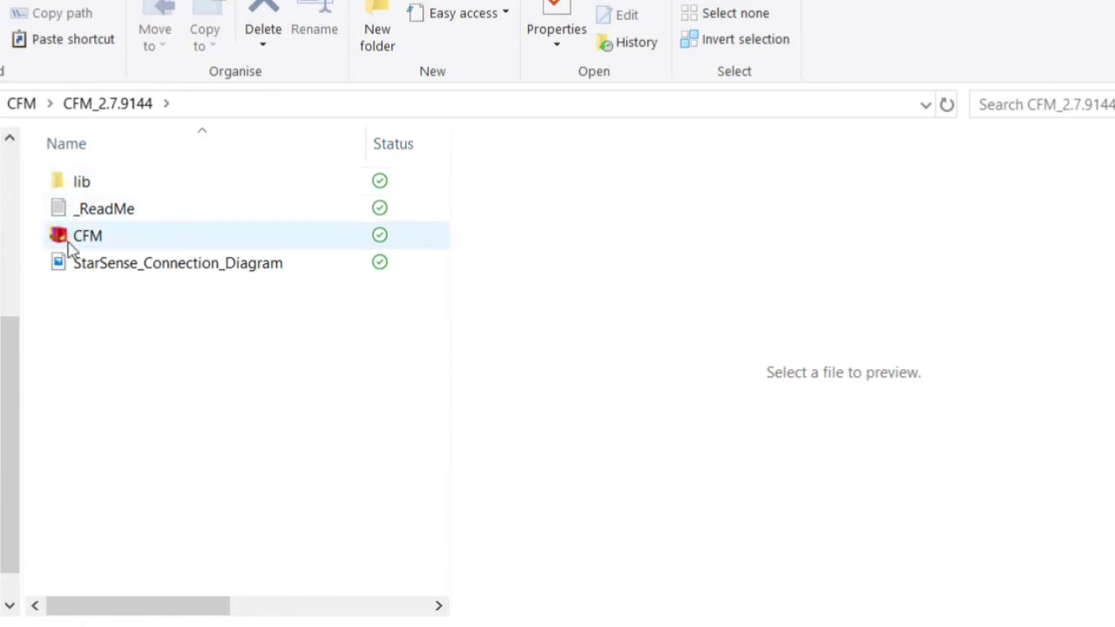
{"action": "right_click", "coordinate": [69, 242]}
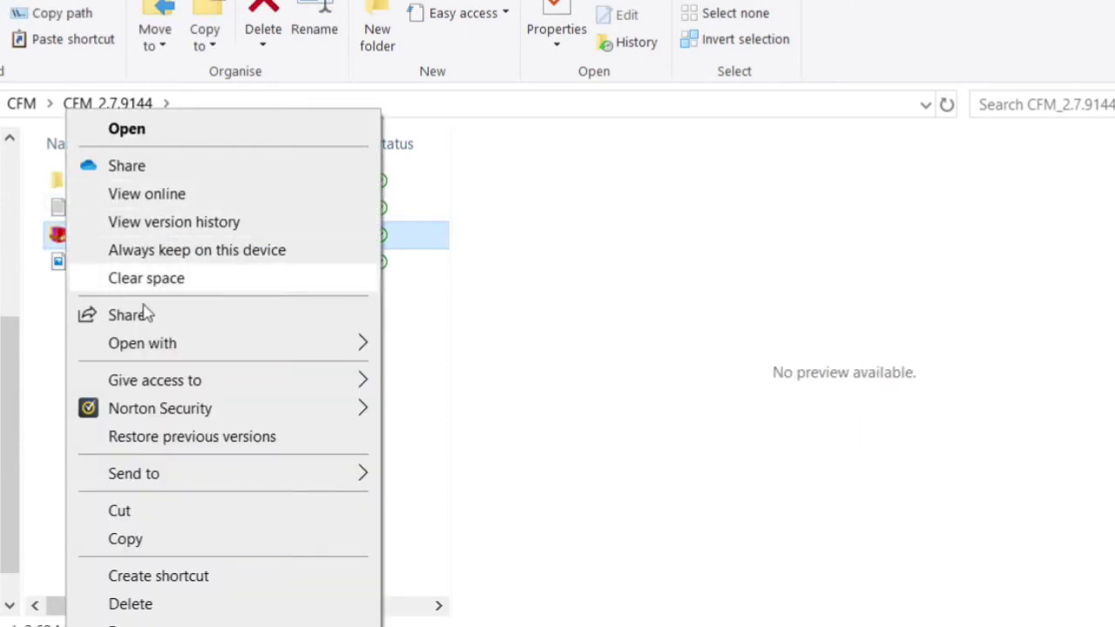
{"action": "mouse_move", "coordinate": [155, 347]}
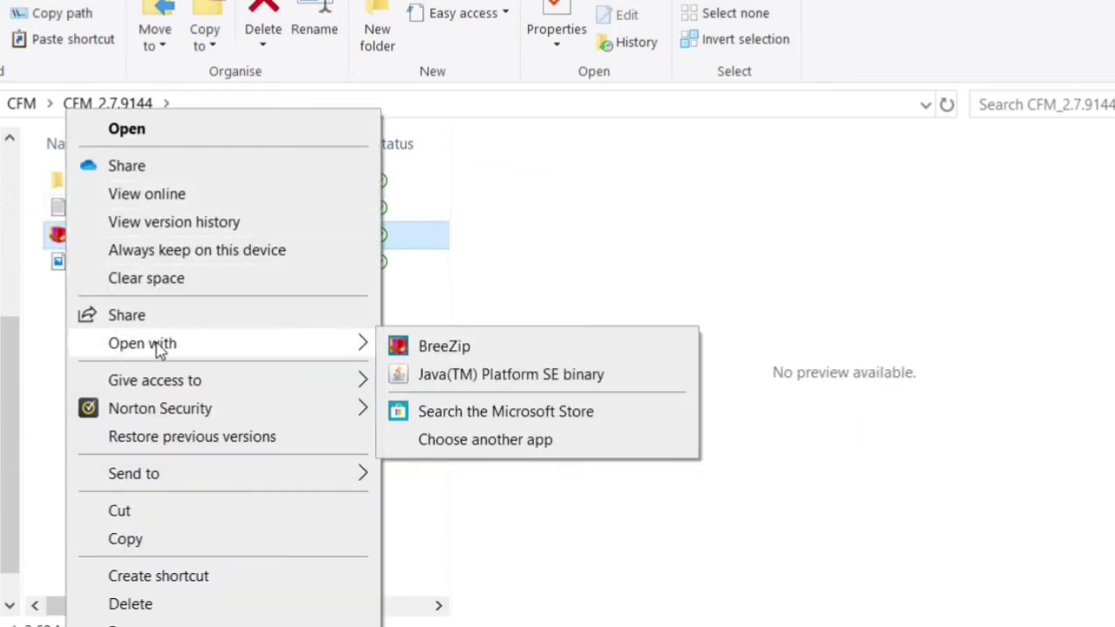
{"action": "left_click", "coordinate": [485, 374]}
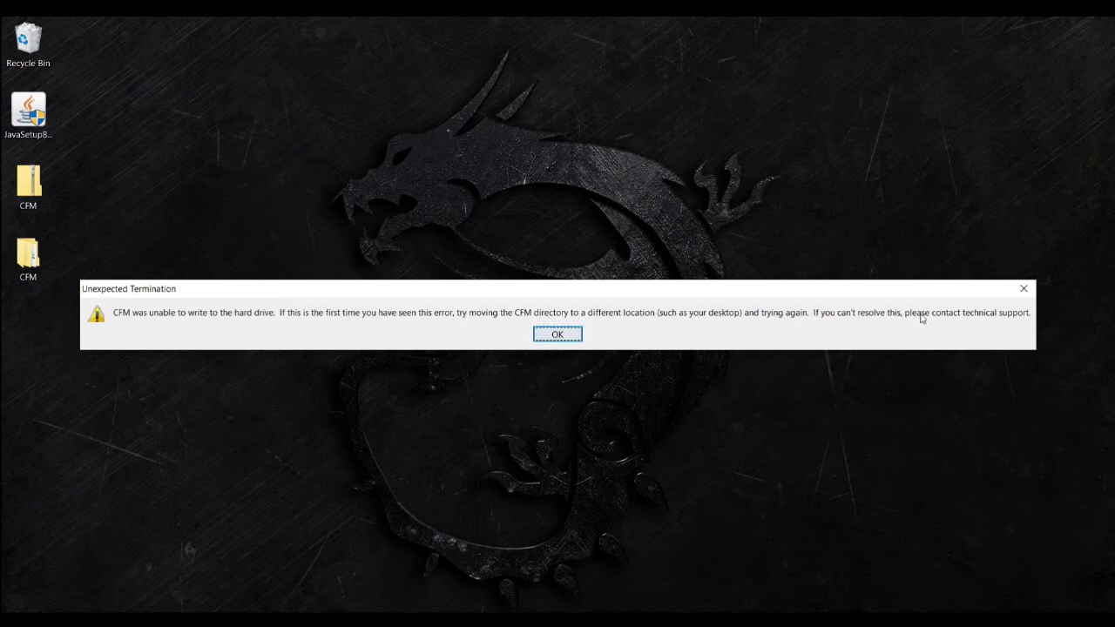
{"action": "left_click", "coordinate": [556, 338]}
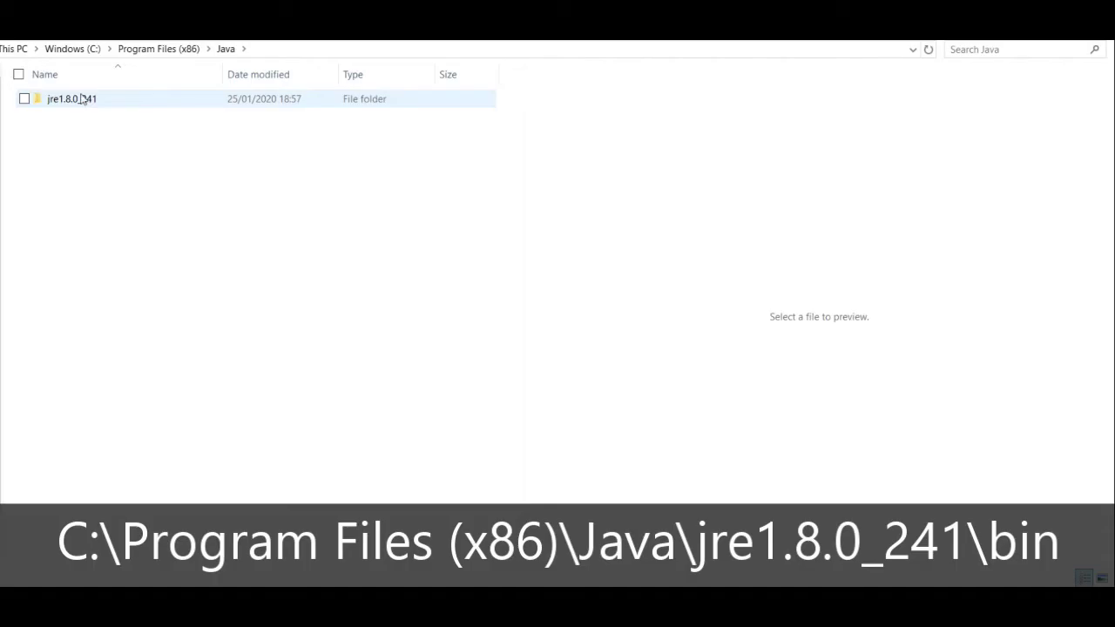
Open jre1.8.0_241 and then its bin folder holding java, javaw and javaws.
{"action": "double_click", "coordinate": [81, 99]}
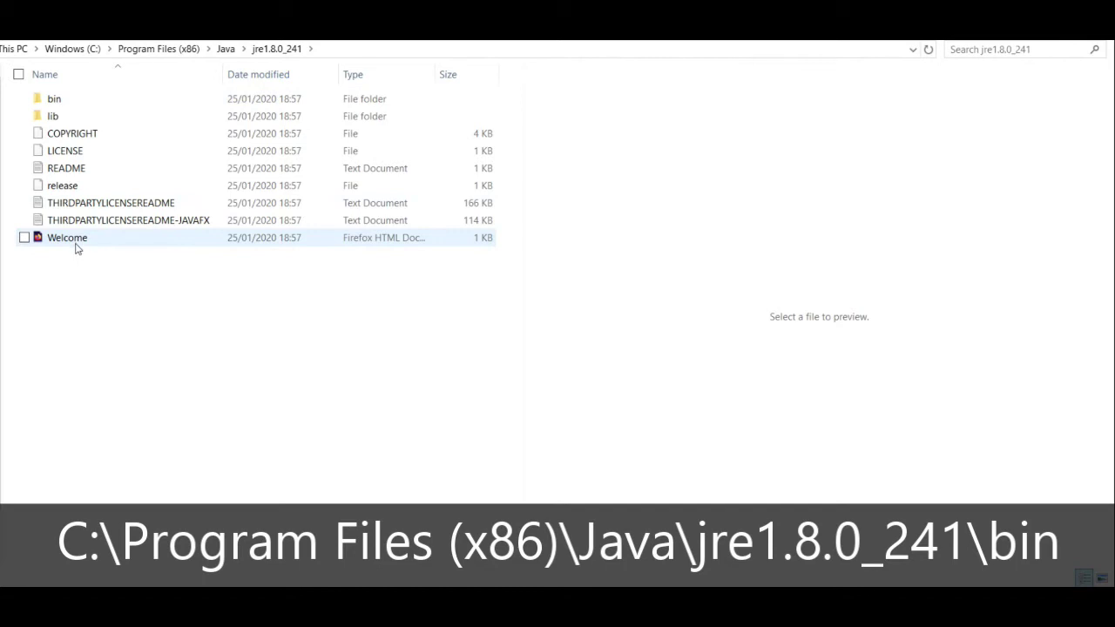
{"action": "double_click", "coordinate": [49, 101]}
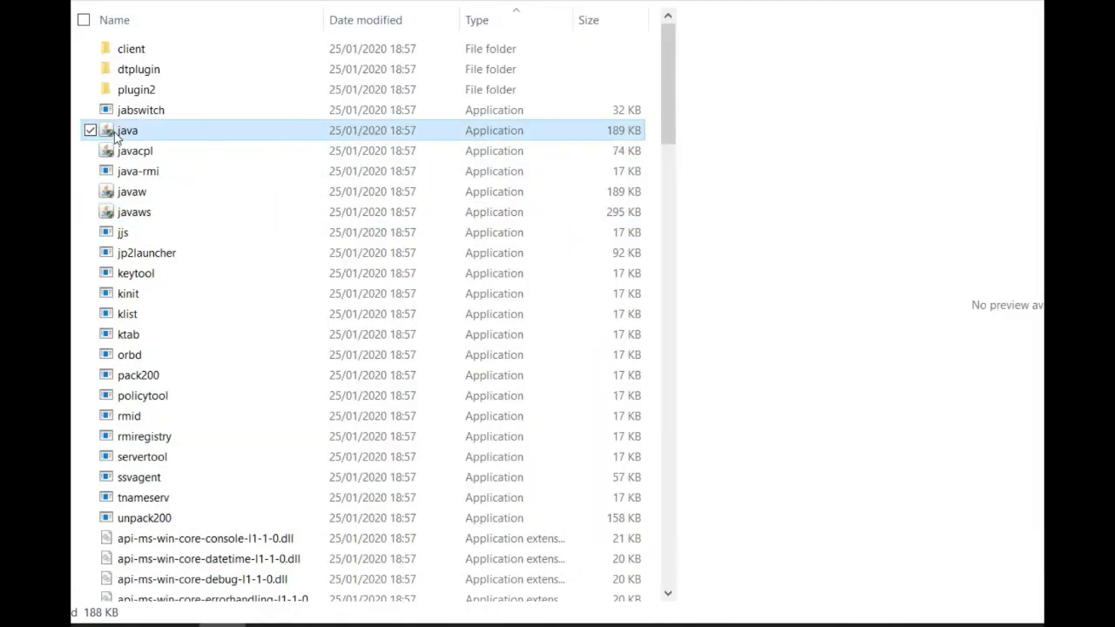
Set java and javacpl to run as administrator in their Compatibility properties.
{"action": "right_click", "coordinate": [114, 133]}
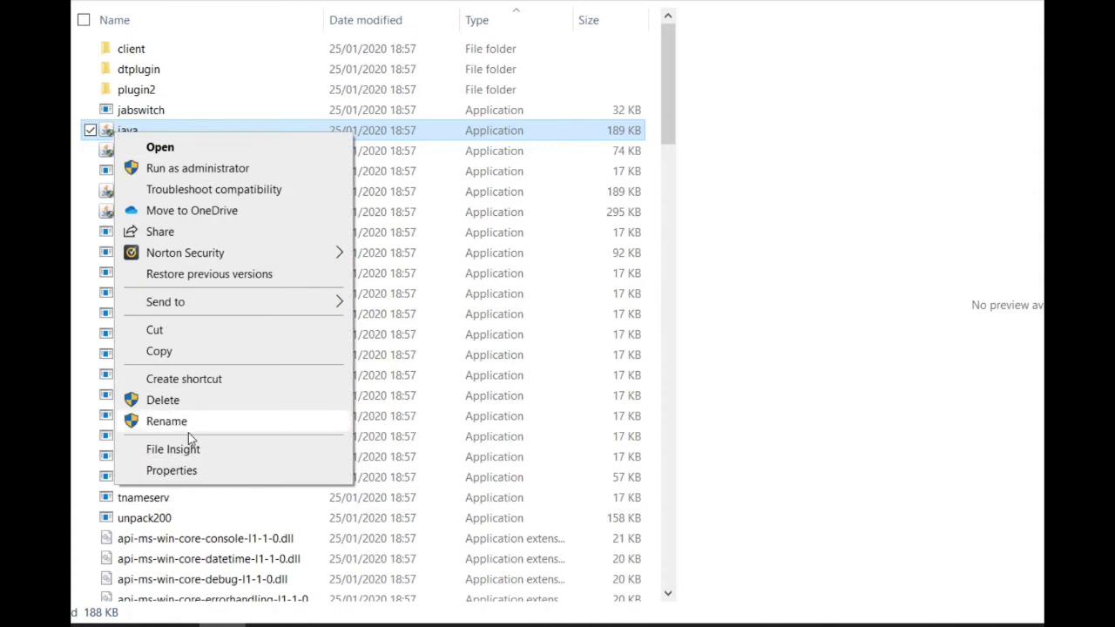
{"action": "left_click", "coordinate": [194, 470]}
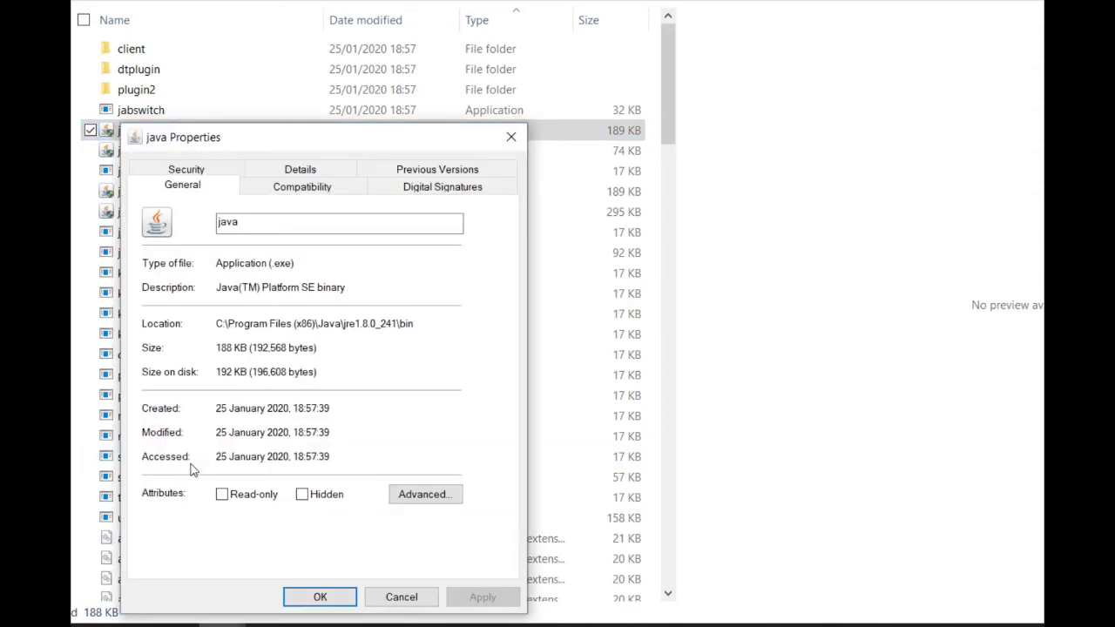
{"action": "left_click", "coordinate": [298, 190]}
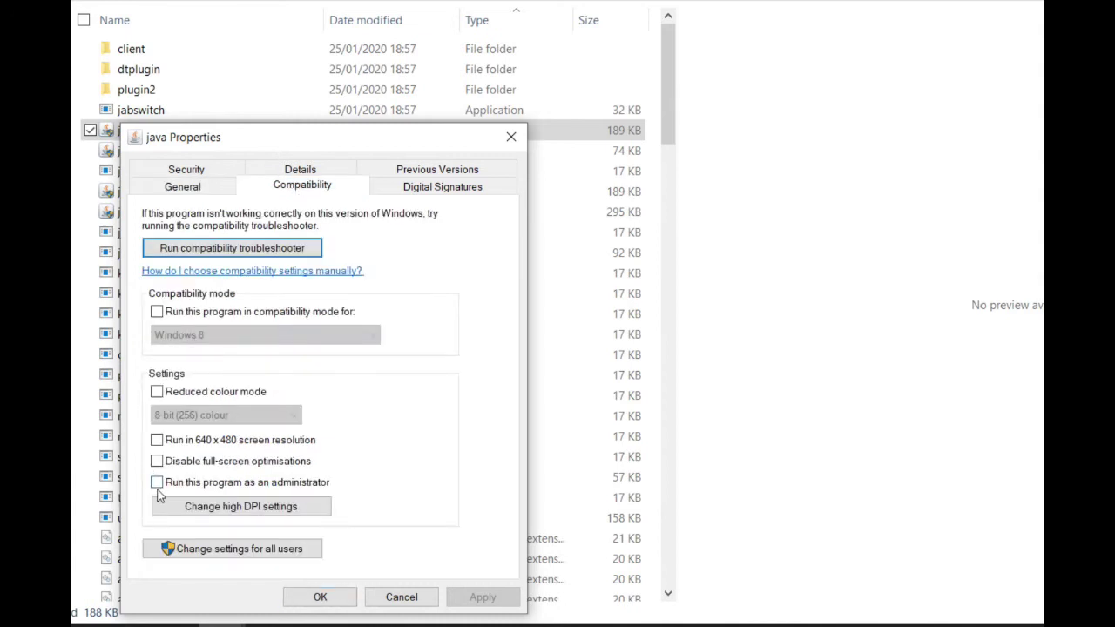
{"action": "left_click", "coordinate": [483, 599]}
{"action": "left_click", "coordinate": [511, 137]}
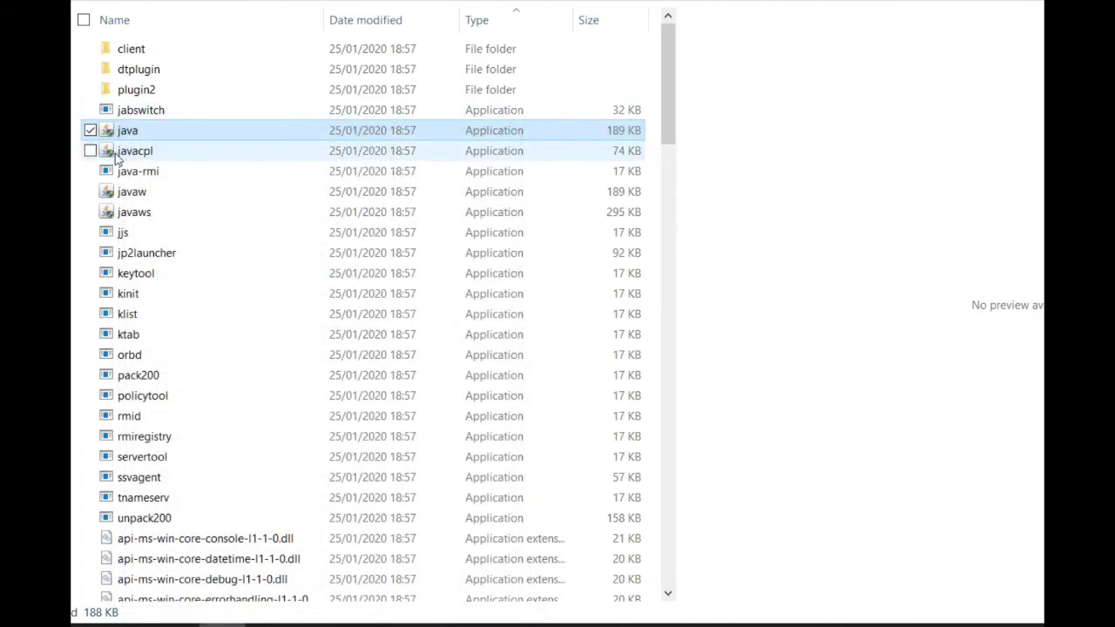
{"action": "right_click", "coordinate": [113, 153]}
{"action": "left_click", "coordinate": [182, 534]}
{"action": "left_click", "coordinate": [299, 185]}
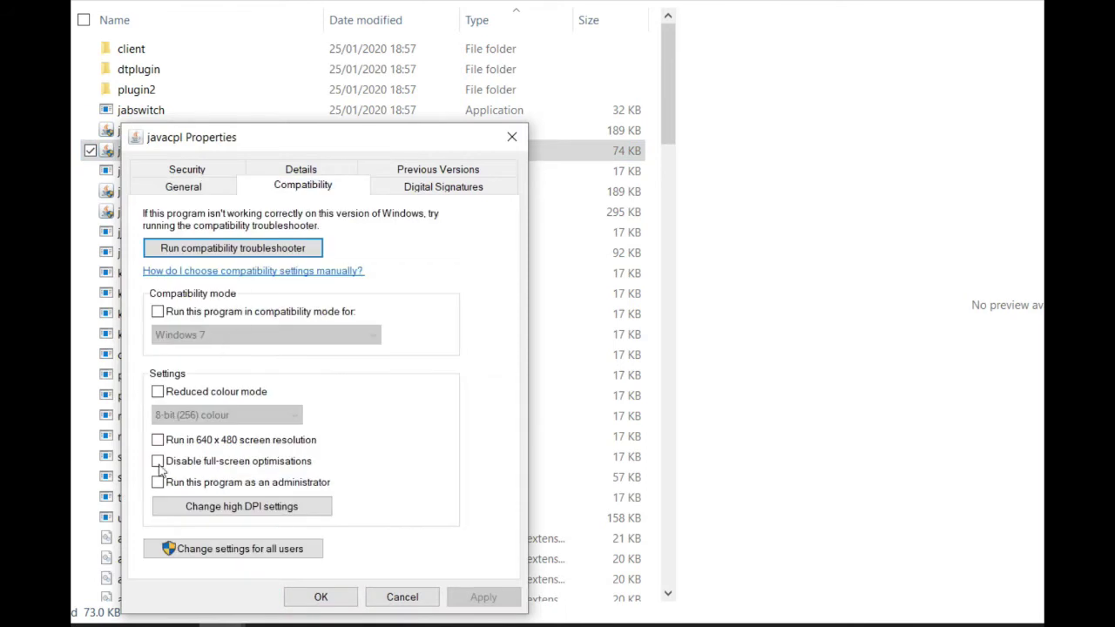
{"action": "left_click", "coordinate": [158, 482]}
{"action": "left_click", "coordinate": [483, 597]}
{"action": "left_click", "coordinate": [320, 597]}
Set javaw and javaws to run as administrator in their Compatibility properties.
{"action": "right_click", "coordinate": [127, 195]}
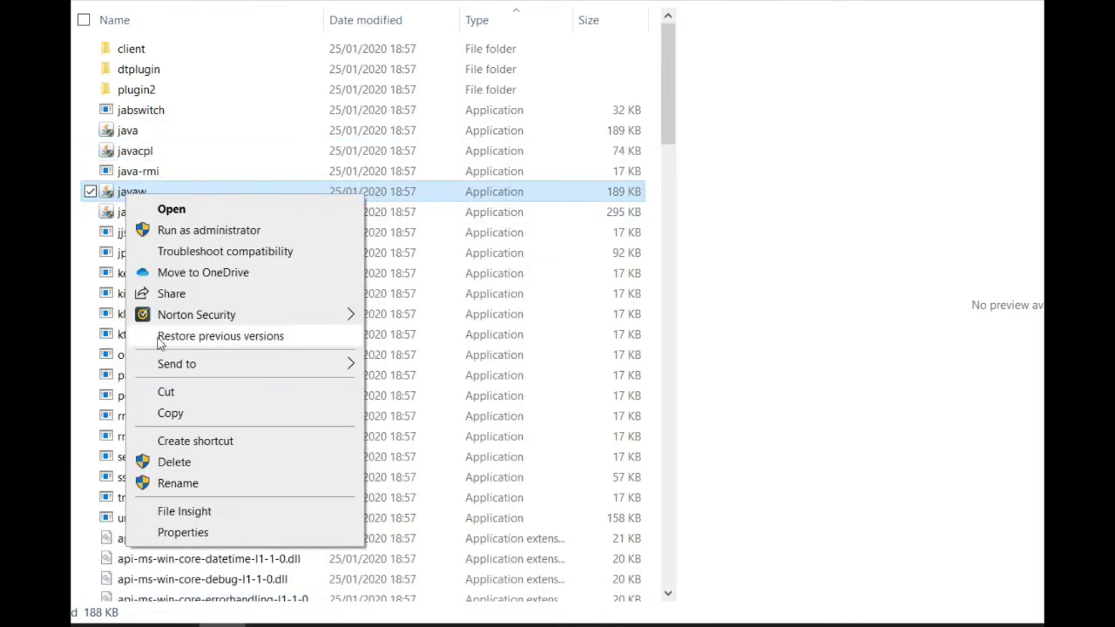
{"action": "left_click", "coordinate": [181, 534]}
{"action": "left_click", "coordinate": [307, 186]}
{"action": "left_click", "coordinate": [168, 482]}
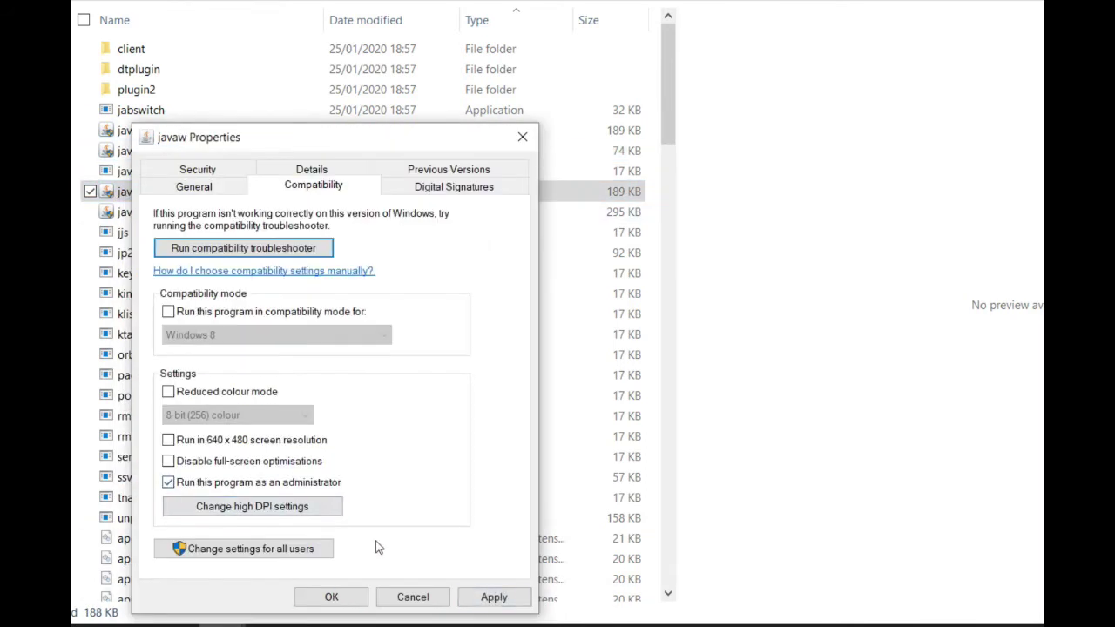
{"action": "left_click", "coordinate": [523, 137]}
{"action": "right_click", "coordinate": [122, 212]}
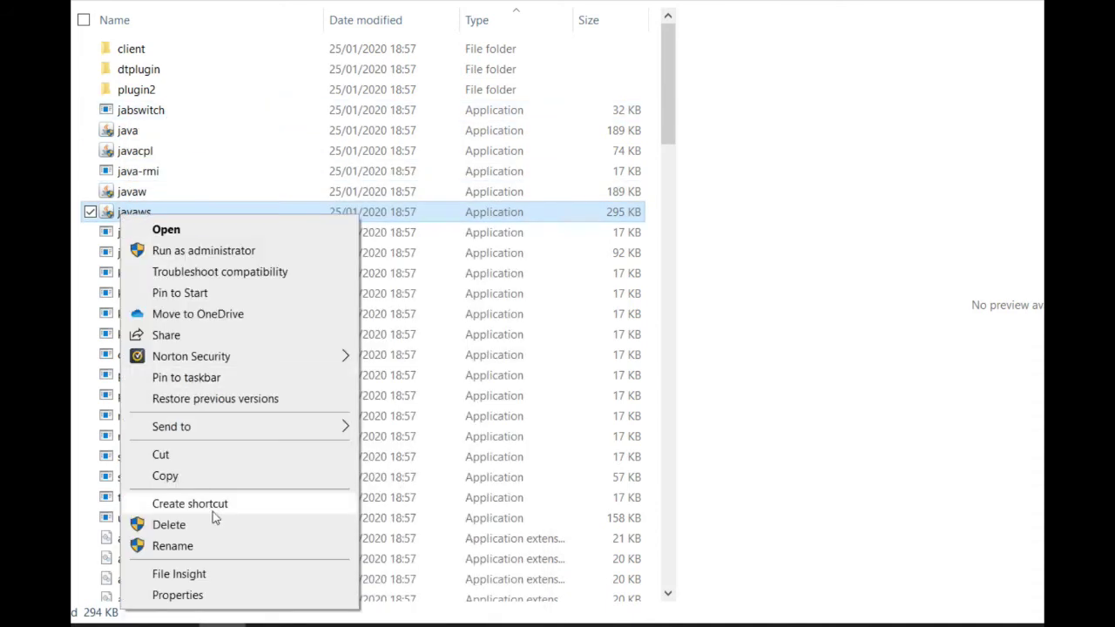
{"action": "left_click", "coordinate": [196, 596]}
{"action": "left_click", "coordinate": [308, 186]}
{"action": "left_click", "coordinate": [163, 481]}
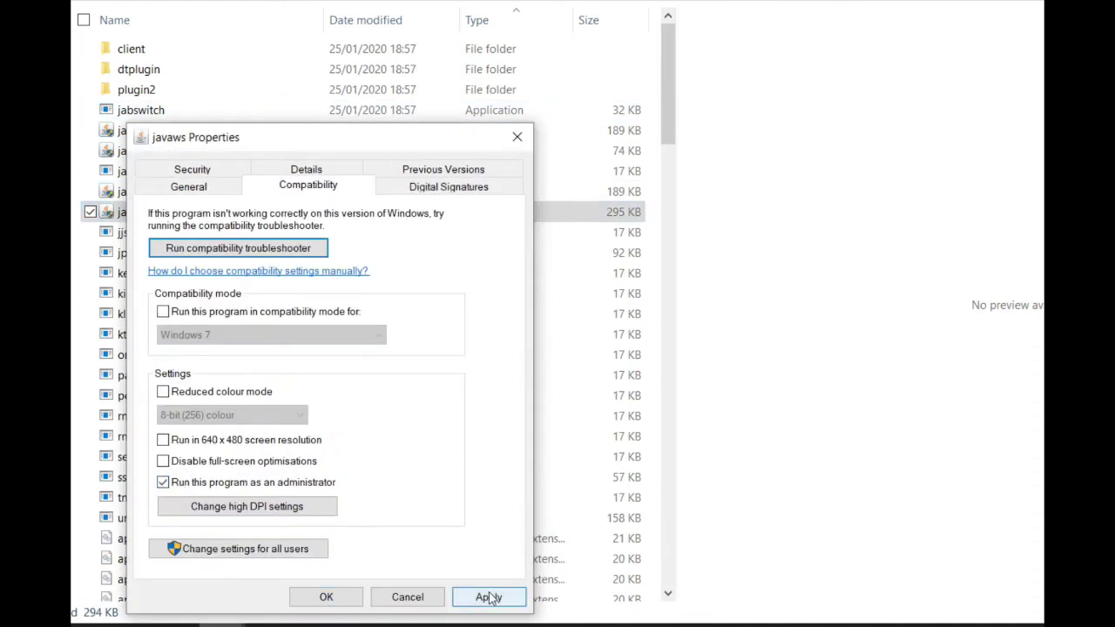
{"action": "left_click", "coordinate": [487, 597]}
{"action": "left_click", "coordinate": [518, 136]}
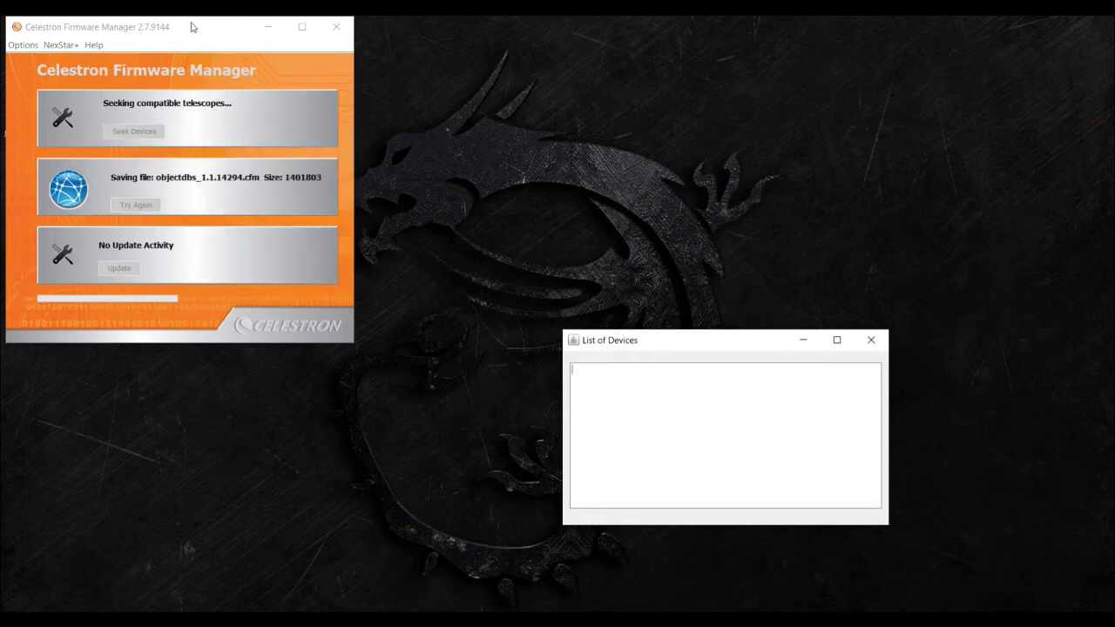
Move the CFM window aside and advance the Connection Assistant to the power-on instructions.
{"action": "left_click_drag", "start_coordinate": [193, 27], "coordinate": [265, 76]}
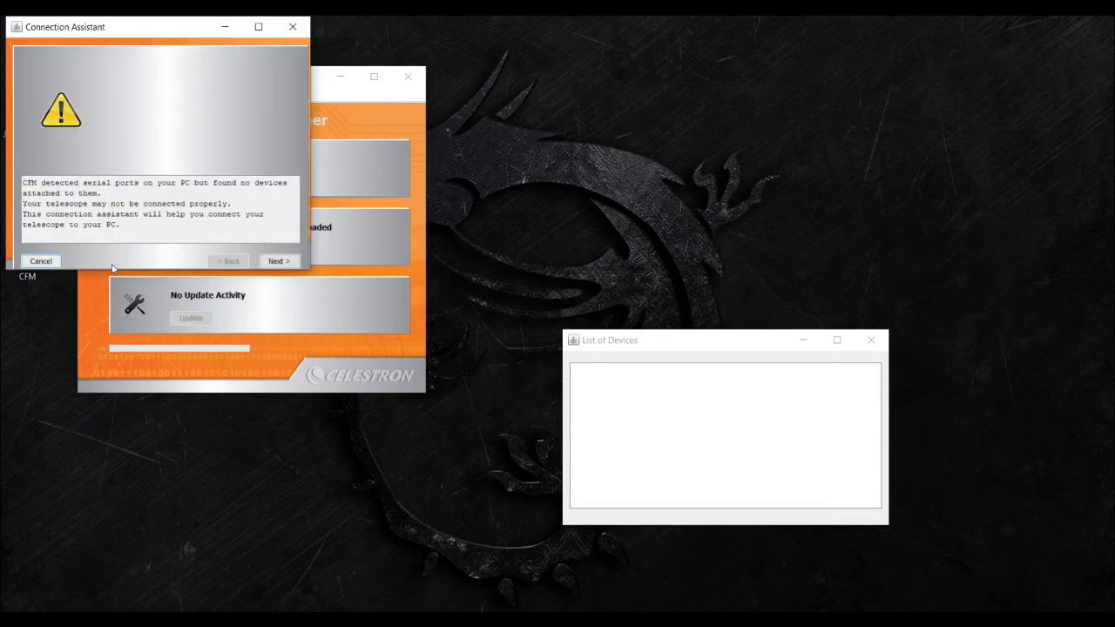
{"action": "left_click", "coordinate": [276, 262]}
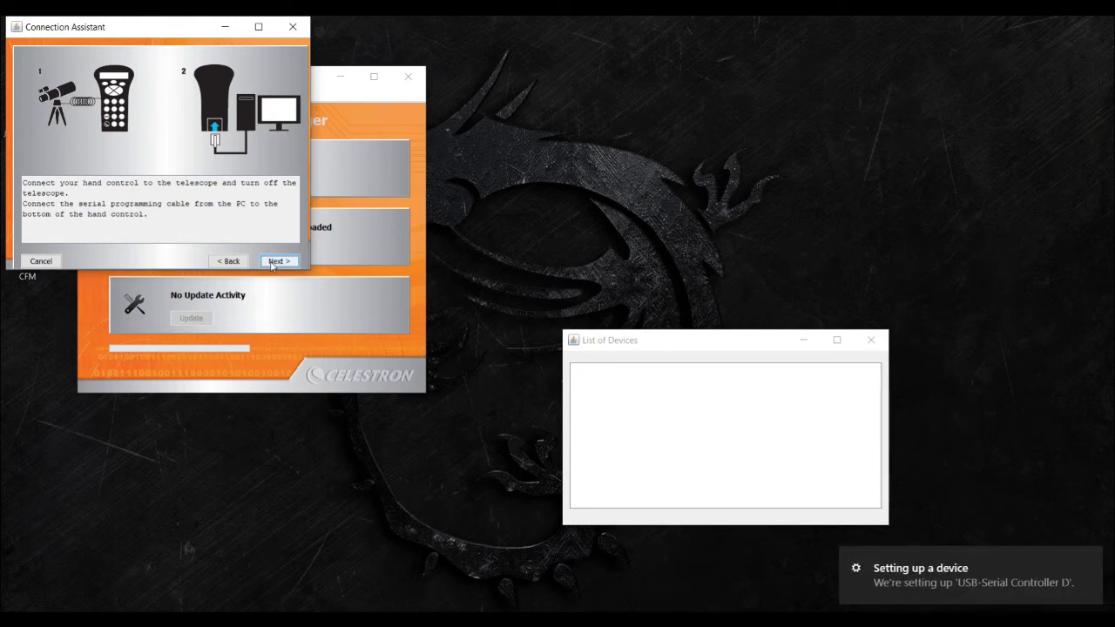
{"action": "left_click", "coordinate": [275, 261]}
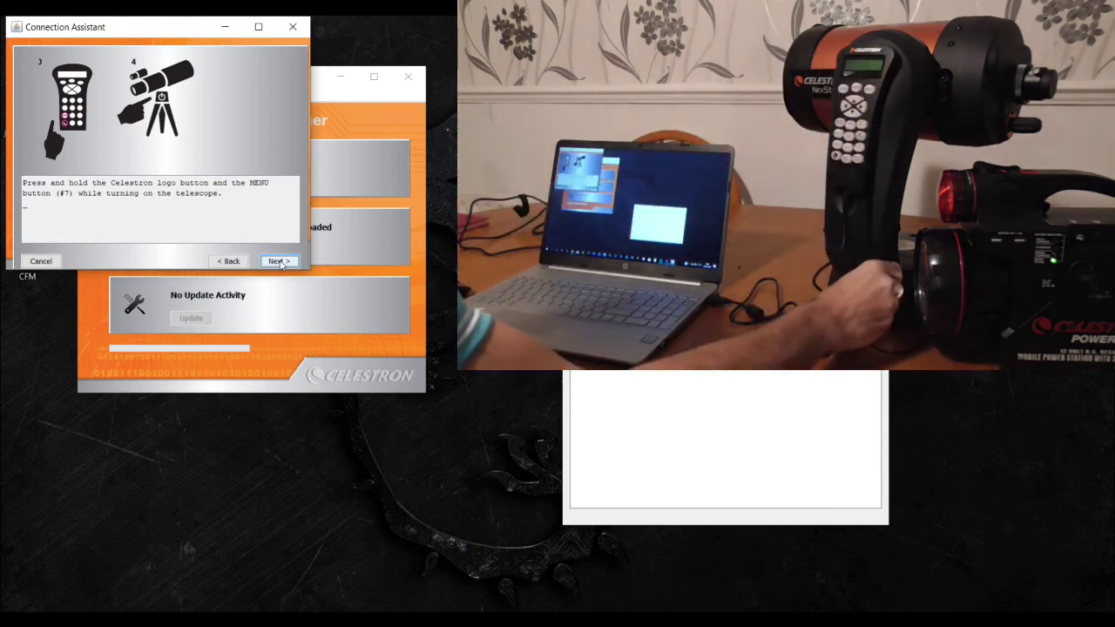
Close the Connection Assistant and review Options > Connections serial port, cancelling without changes.
{"action": "left_click", "coordinate": [278, 262]}
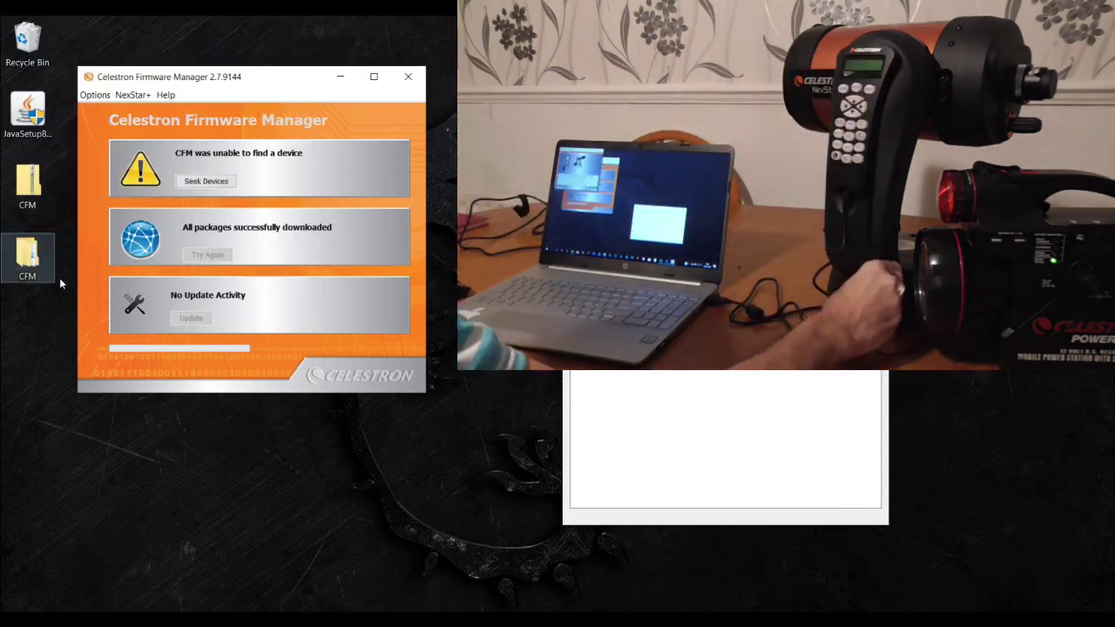
{"action": "left_click", "coordinate": [95, 94]}
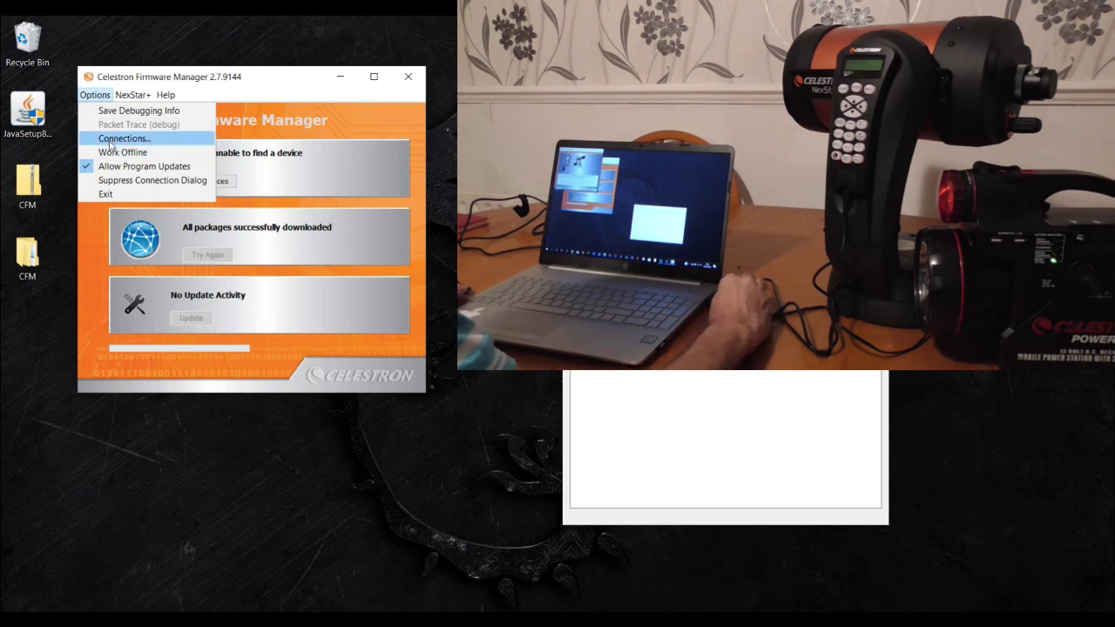
{"action": "left_click", "coordinate": [117, 139]}
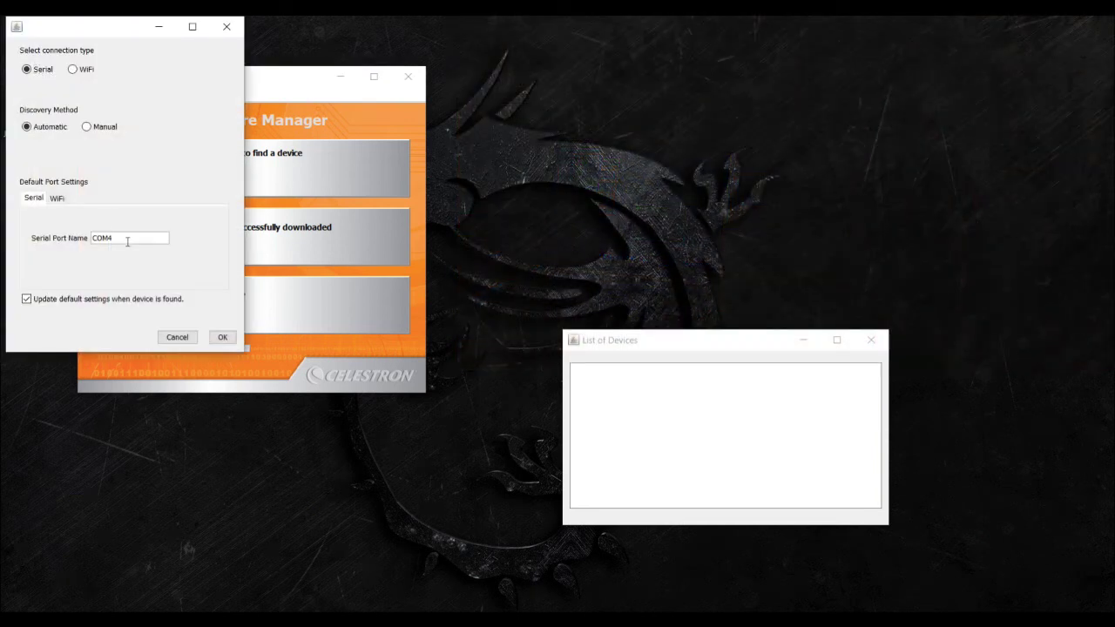
{"action": "left_click", "coordinate": [185, 340]}
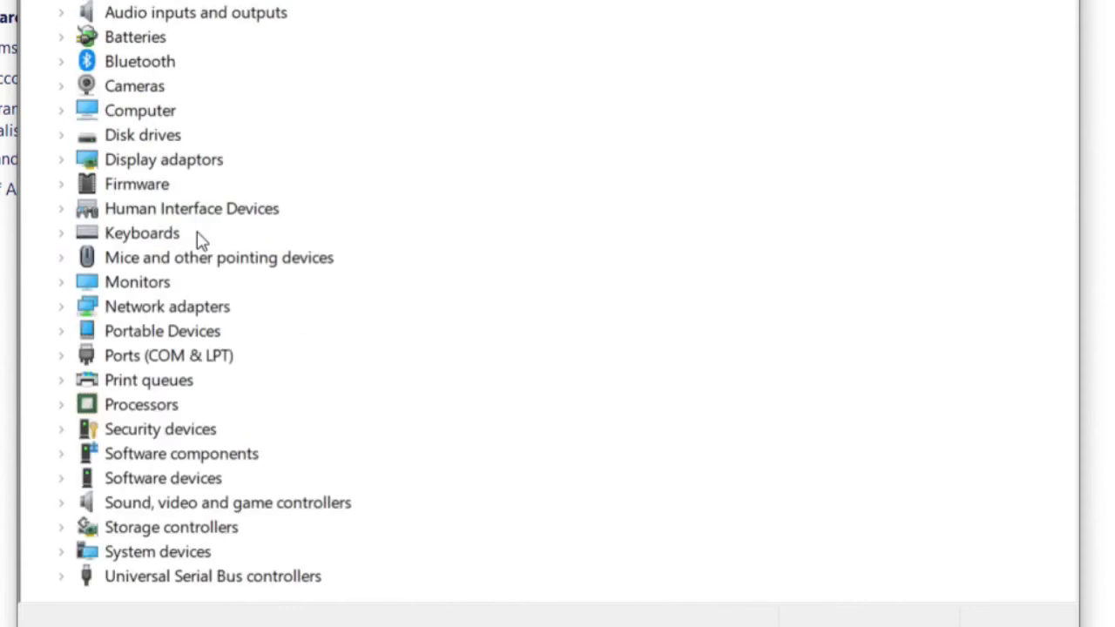
Expand Ports (COM & LPT) to find the Prolific USB-to-Serial Comm Port on COM3.
{"action": "left_click", "coordinate": [63, 357]}
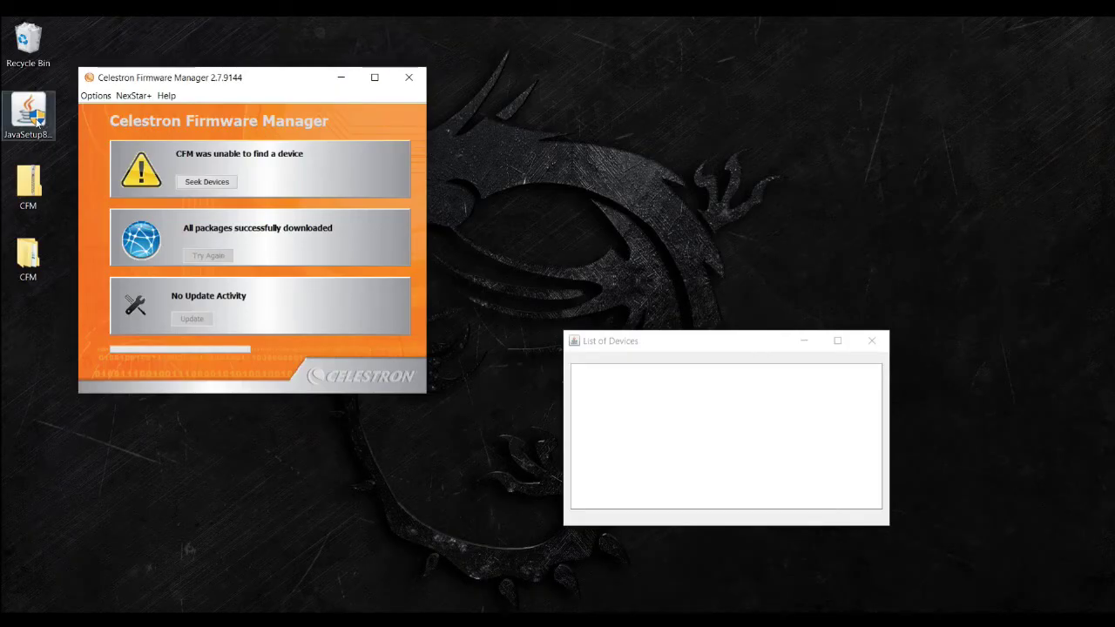
Change the serial port from COM4 to COM3, then seek the connected NexStar+ telescope.
{"action": "left_click", "coordinate": [96, 96]}
{"action": "left_click", "coordinate": [112, 140]}
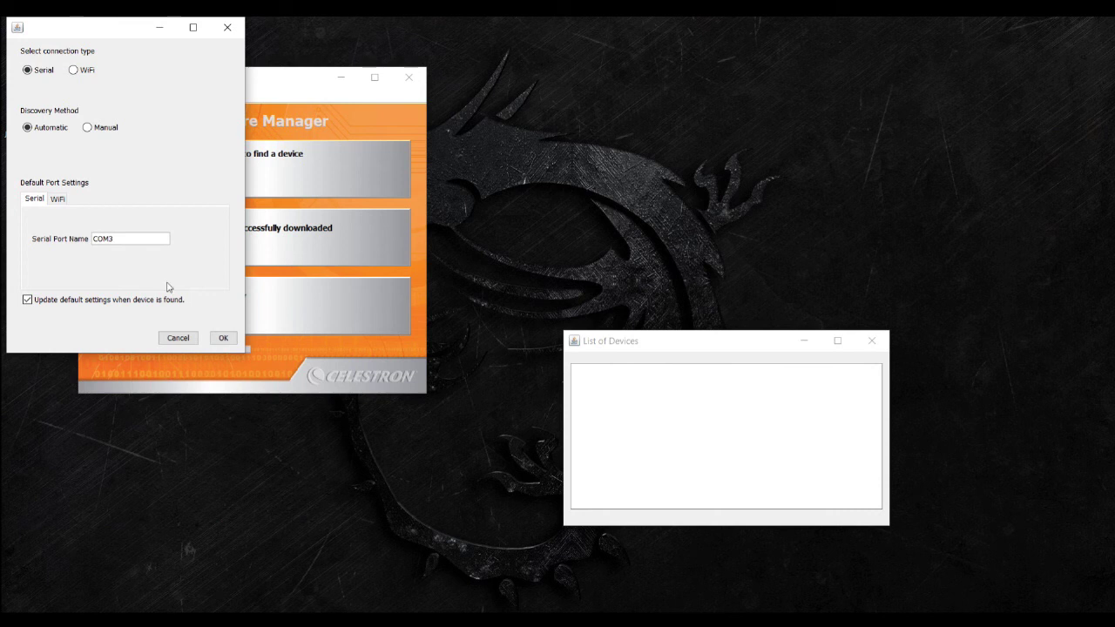
{"action": "left_click", "coordinate": [223, 338]}
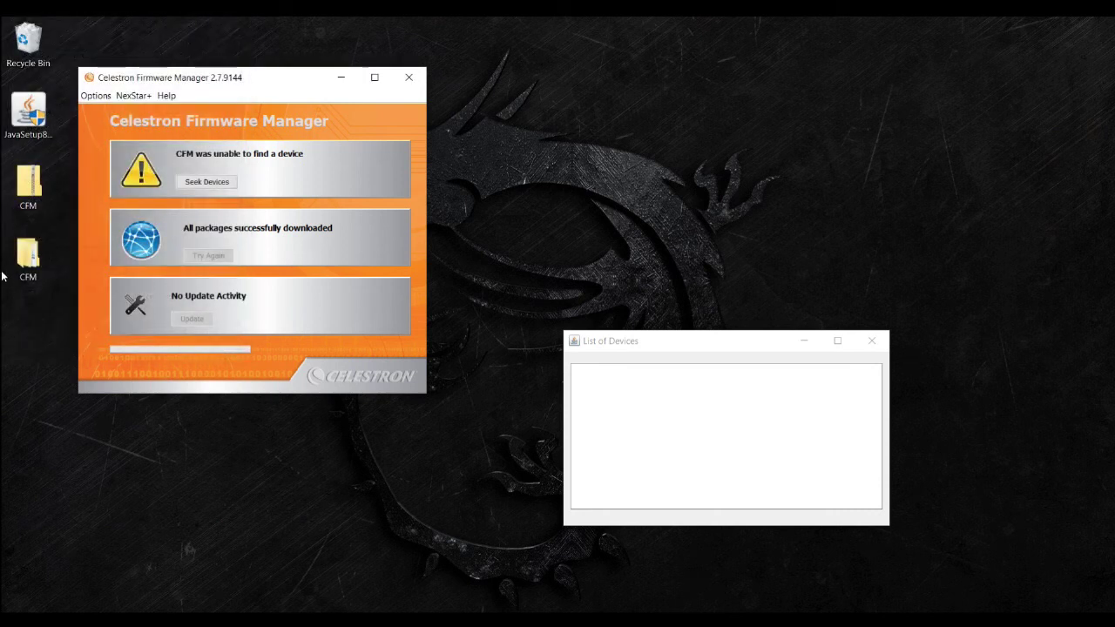
{"action": "left_click", "coordinate": [196, 184]}
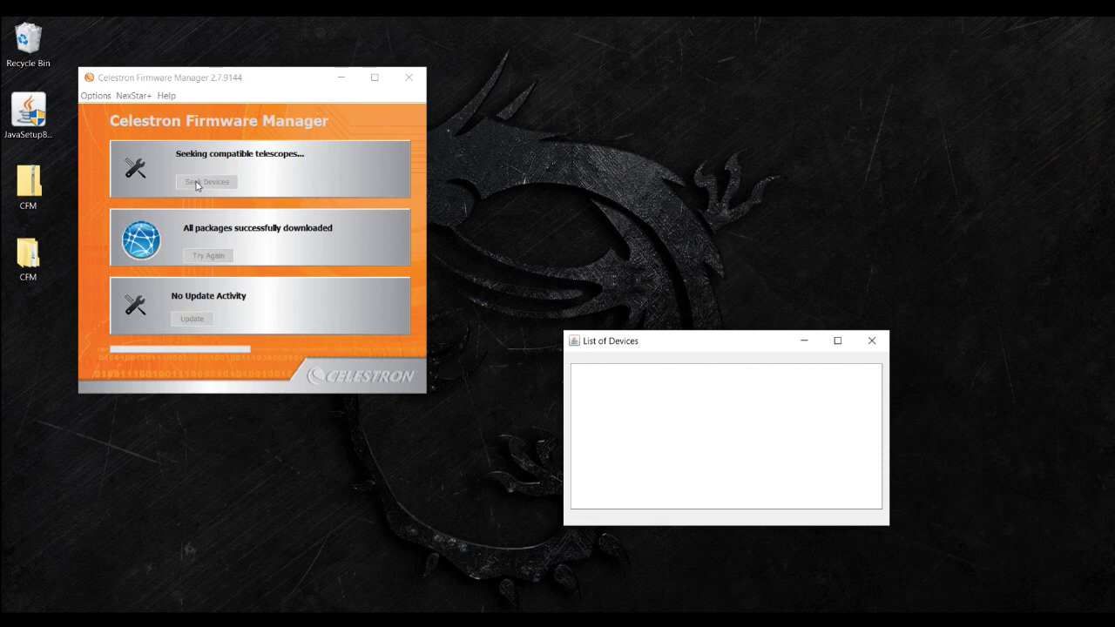